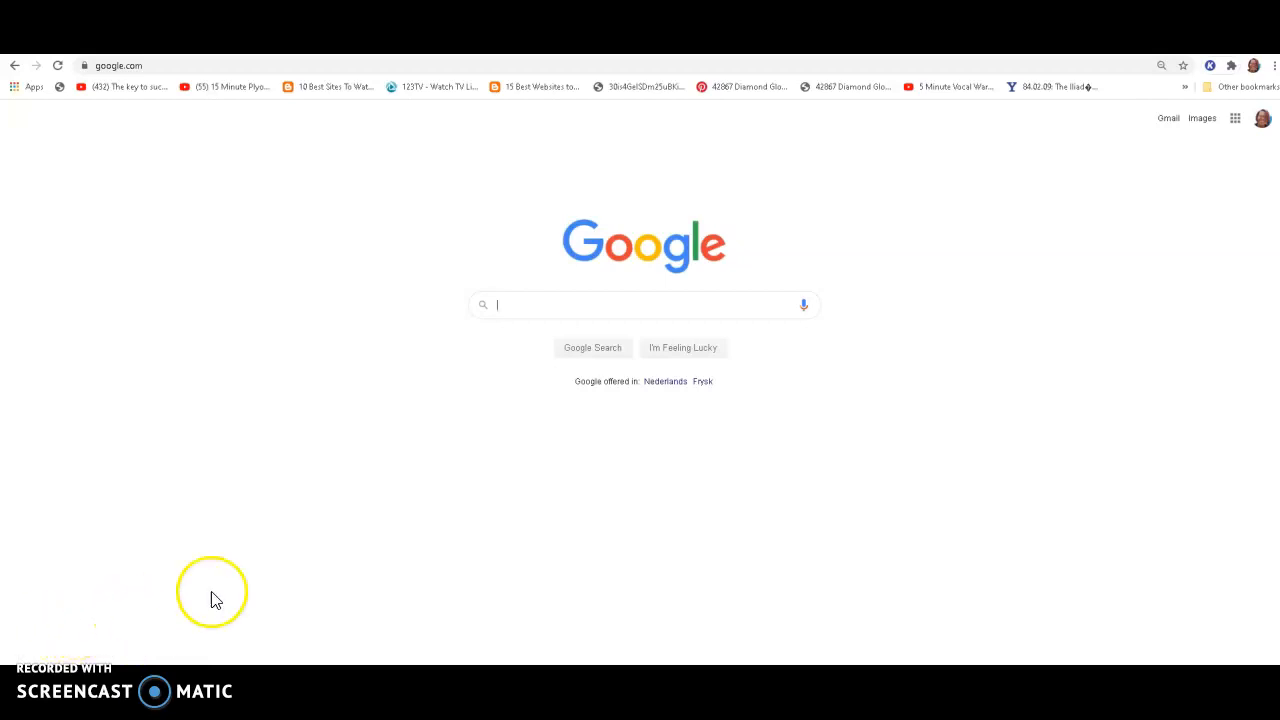
Open the Zoom sign-in page at zoom.us/signin
click(420, 67)
text(zoom.us/signin)
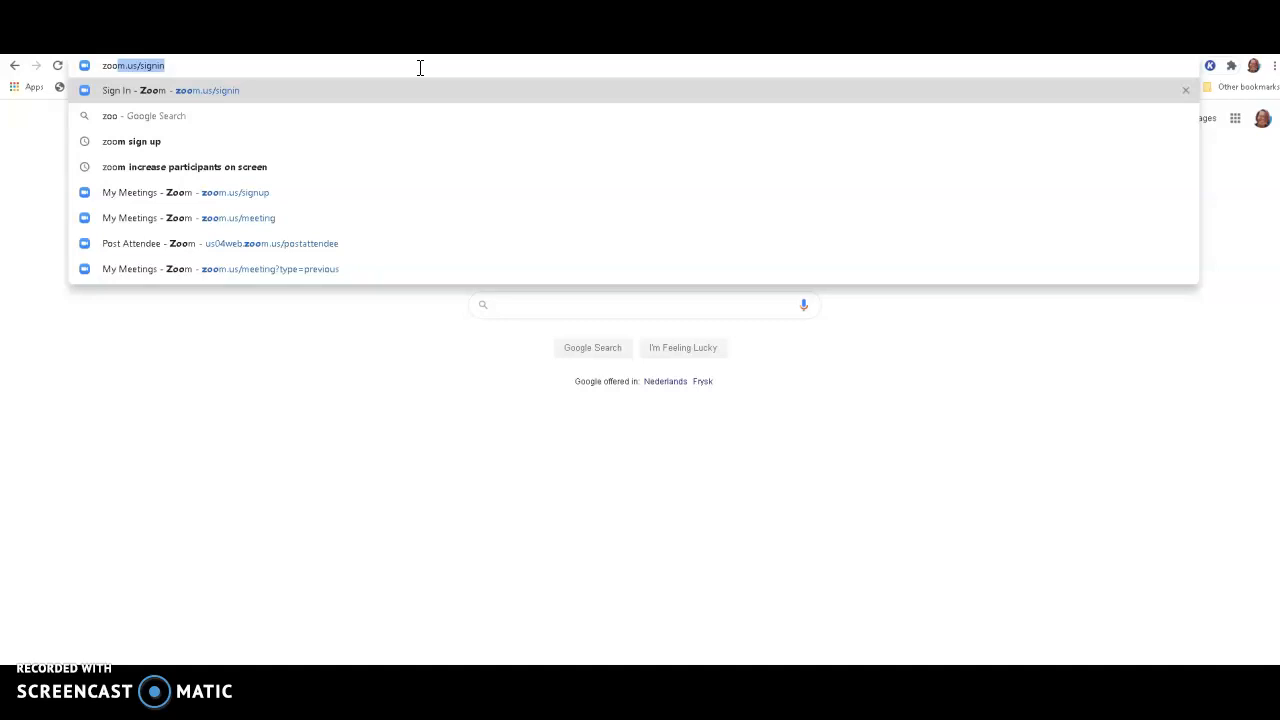
key(Return)
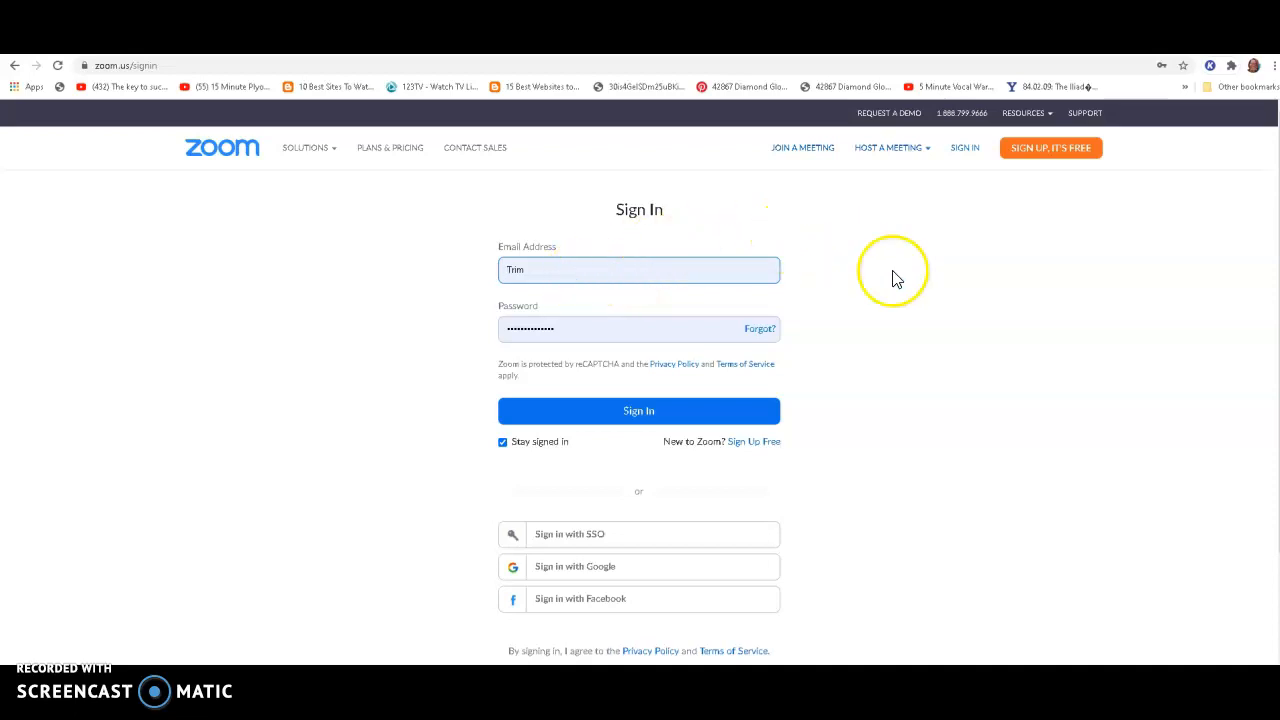
Sign in to Zoom with Google, choosing the second account listed
click(569, 576)
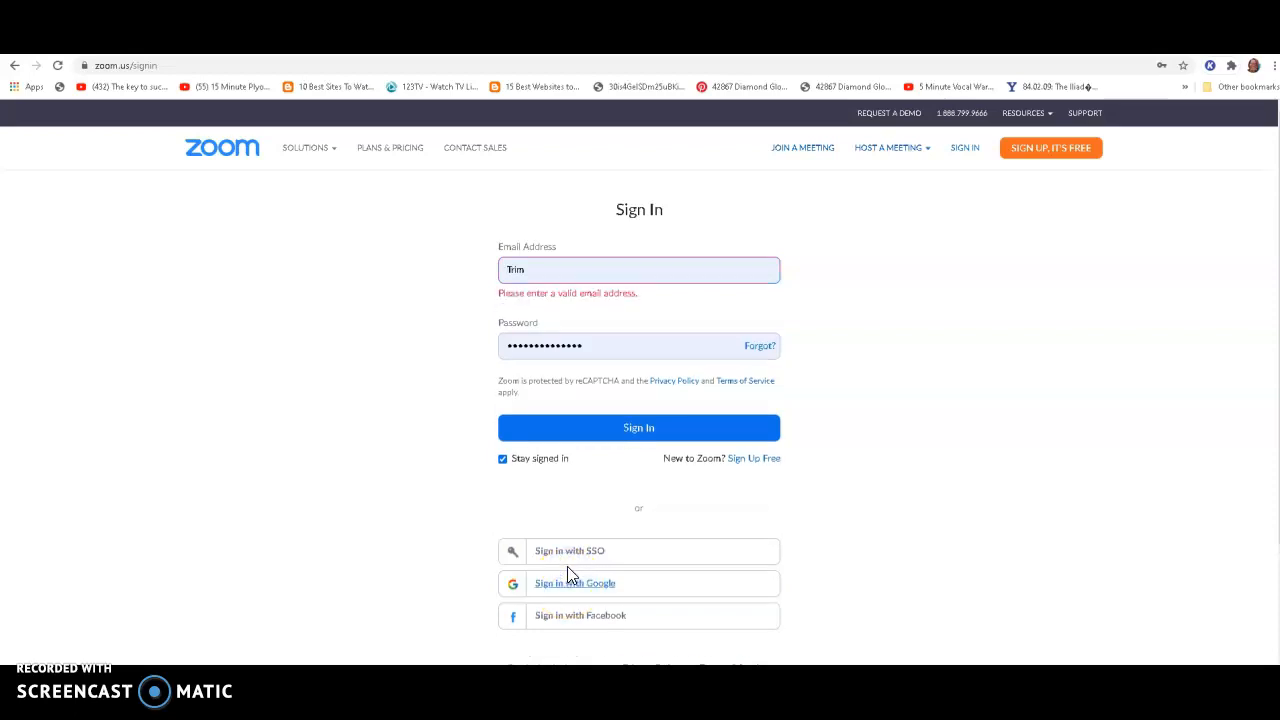
click(570, 591)
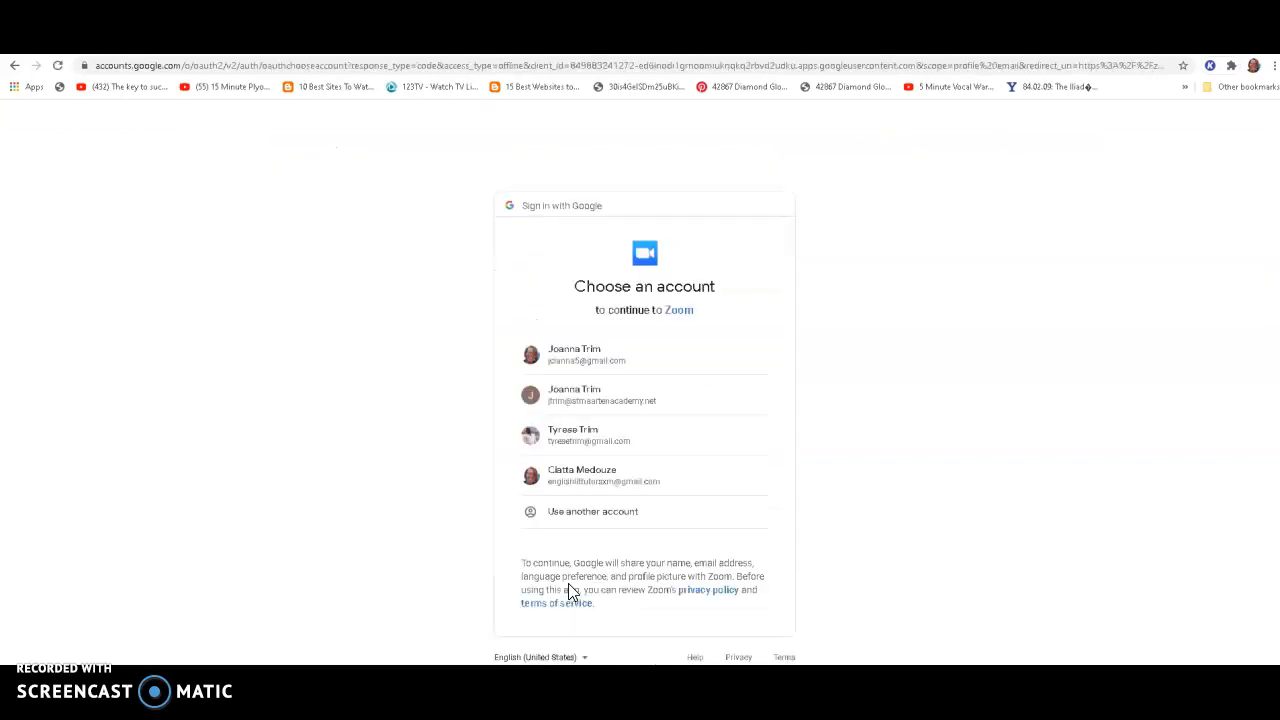
click(625, 398)
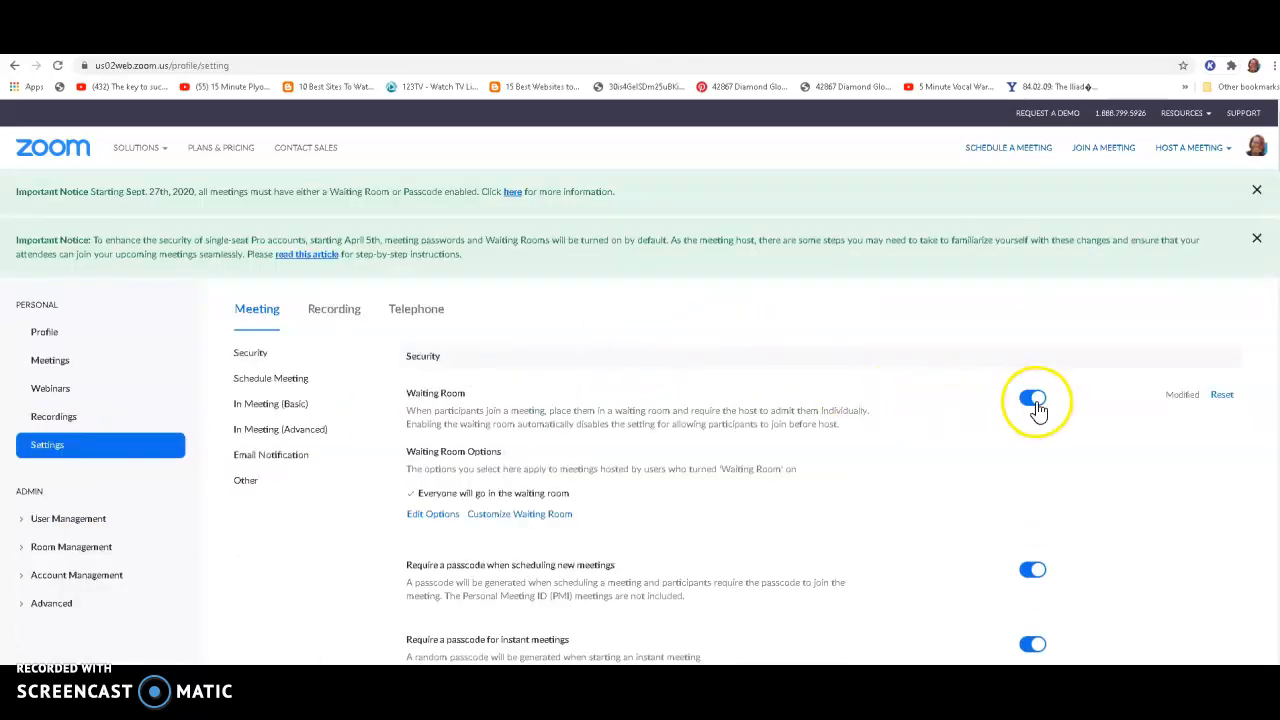
Review the Security and Schedule Meeting settings, from Waiting Room and passcodes through video, audio type and Mute participants upon entry
scroll(948, 531, down, 1)
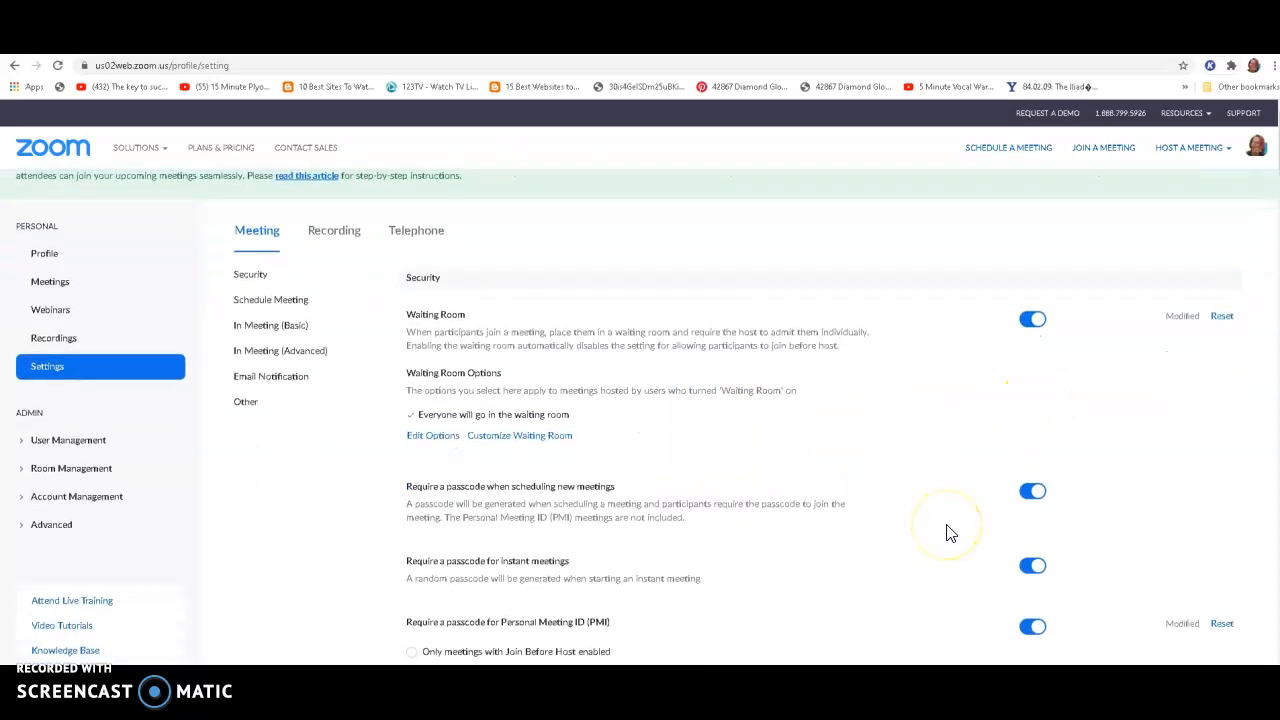
scroll(950, 533, down, 3)
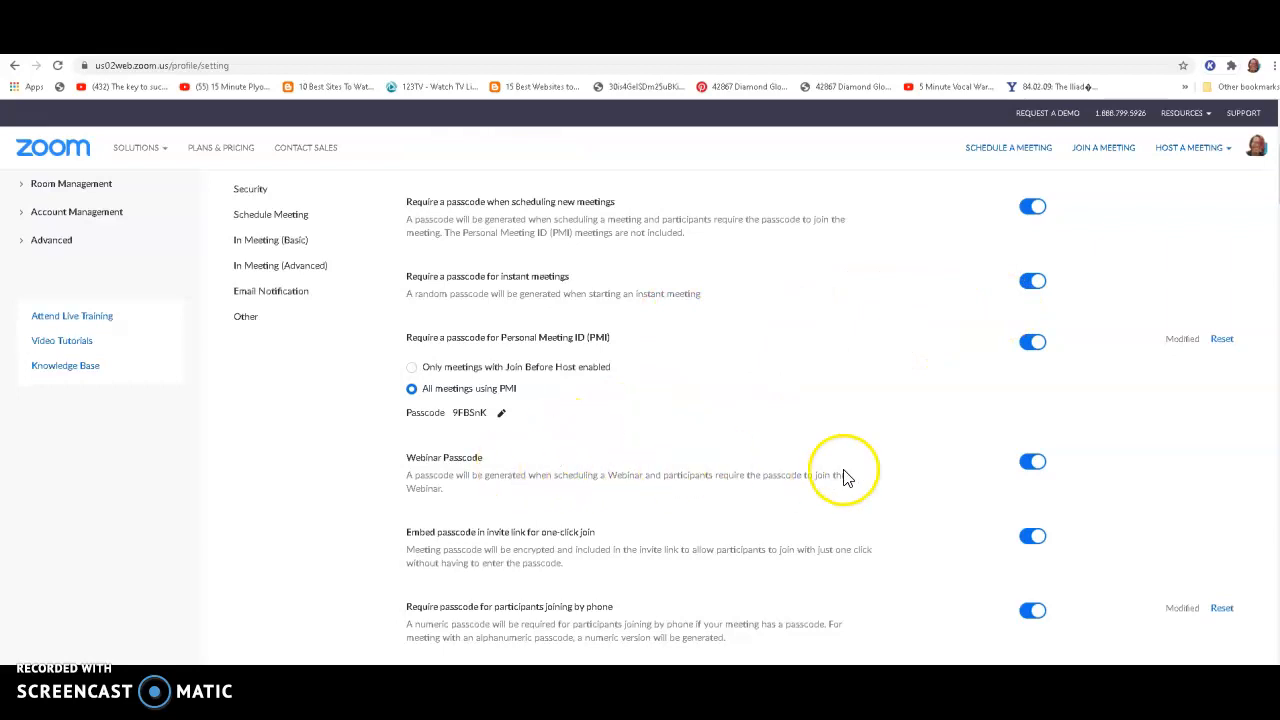
scroll(906, 491, down, 3)
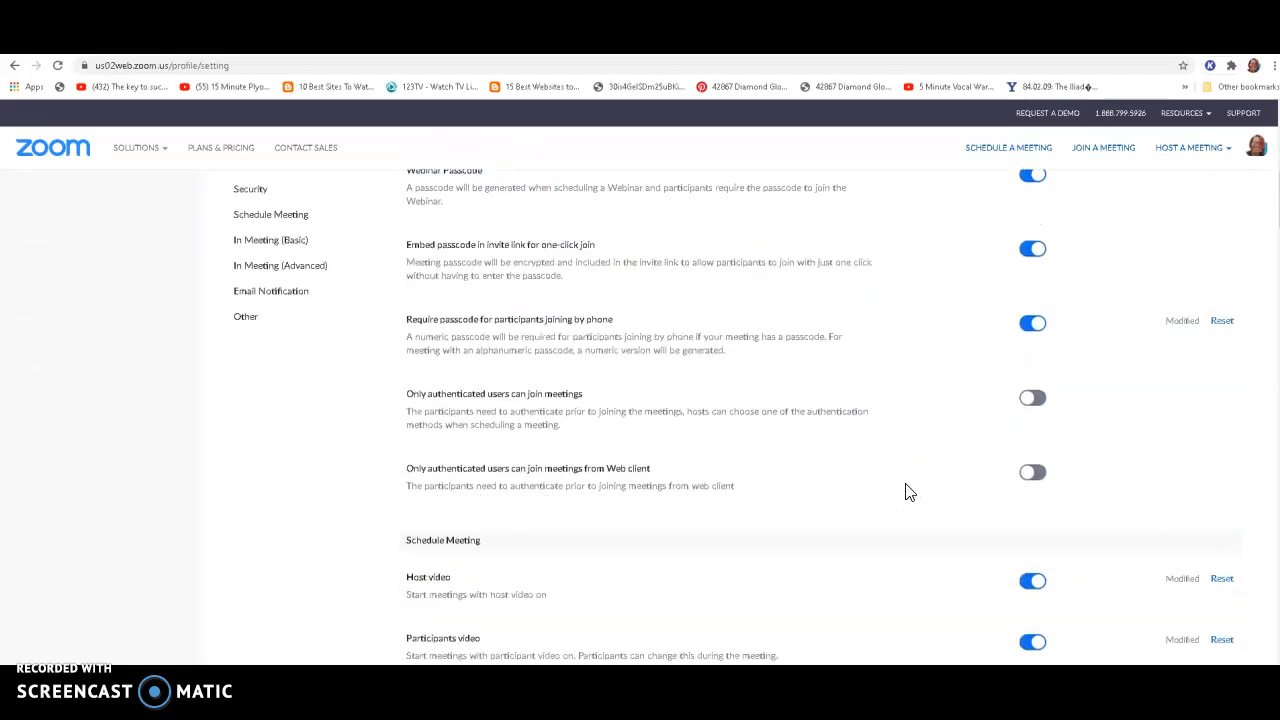
scroll(906, 491, down, 2)
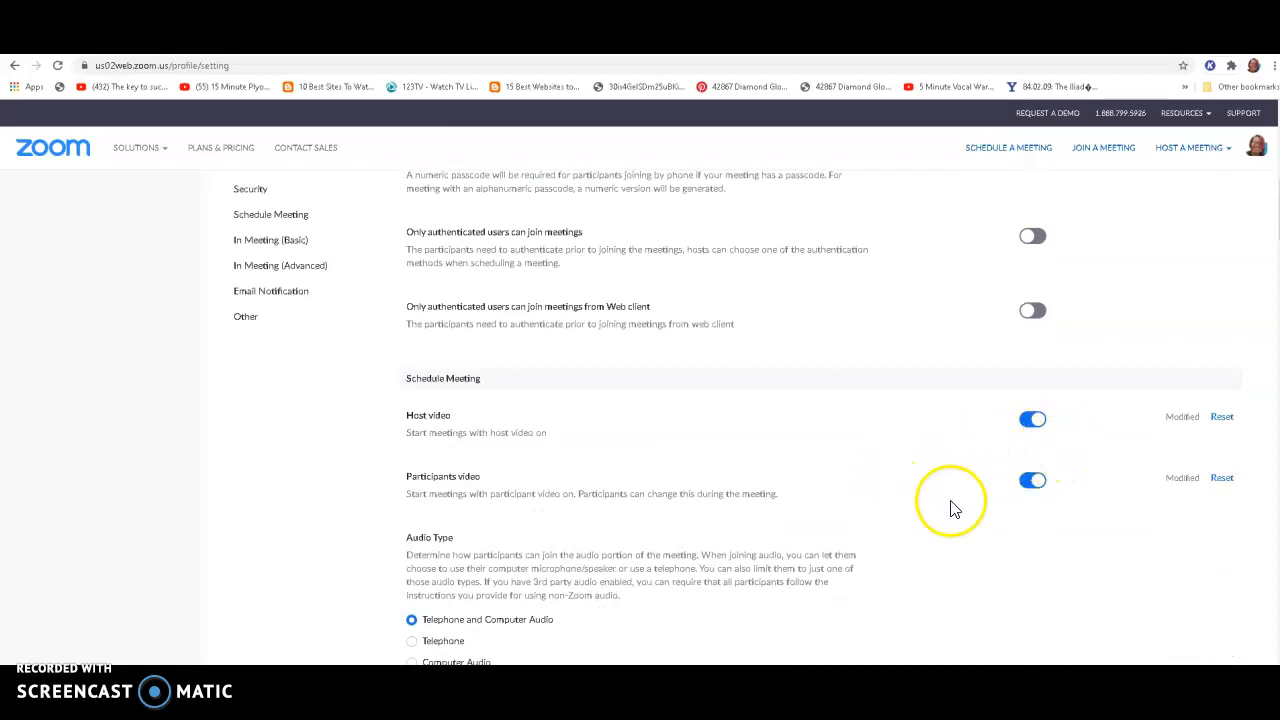
scroll(836, 540, down, 2)
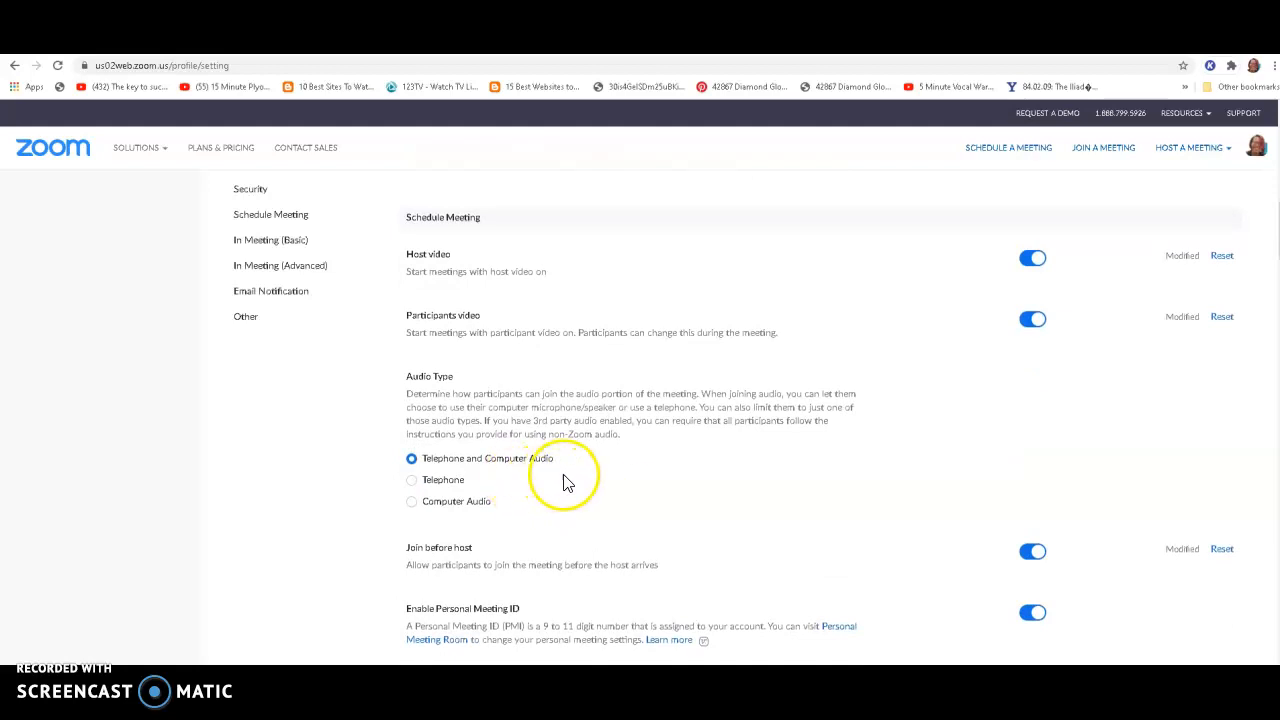
scroll(684, 515, down, 3)
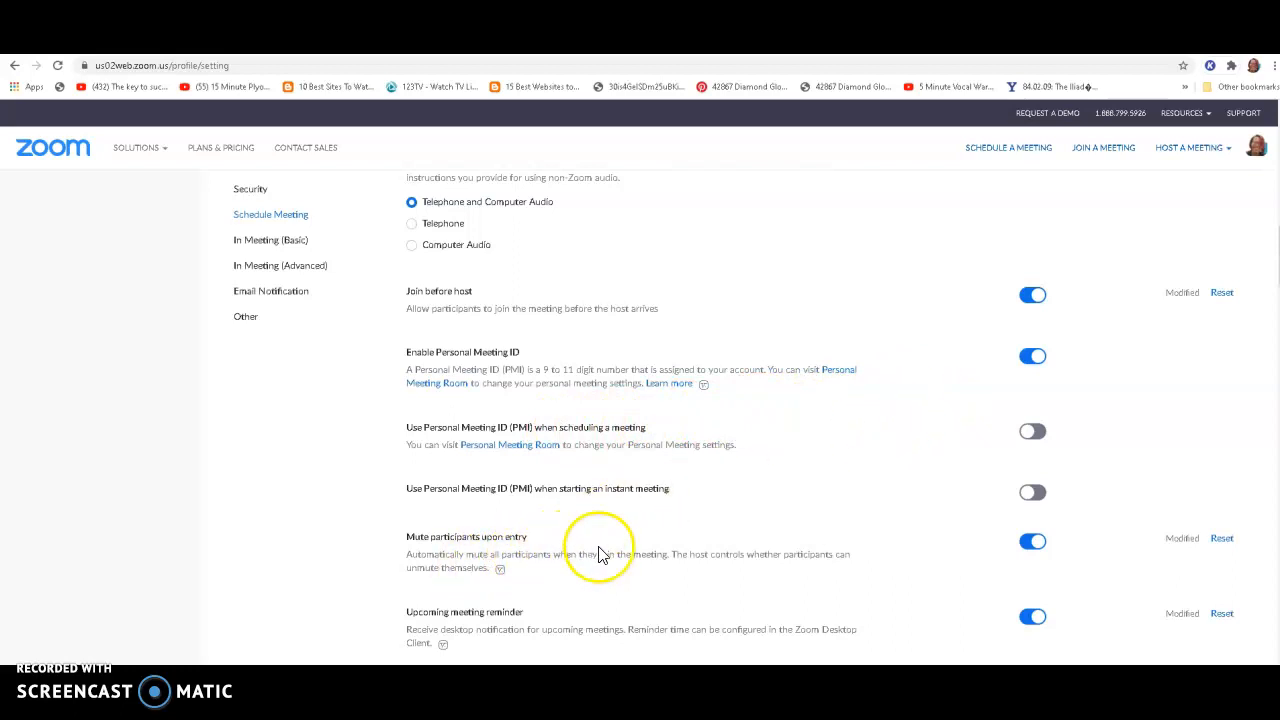
click(1046, 540)
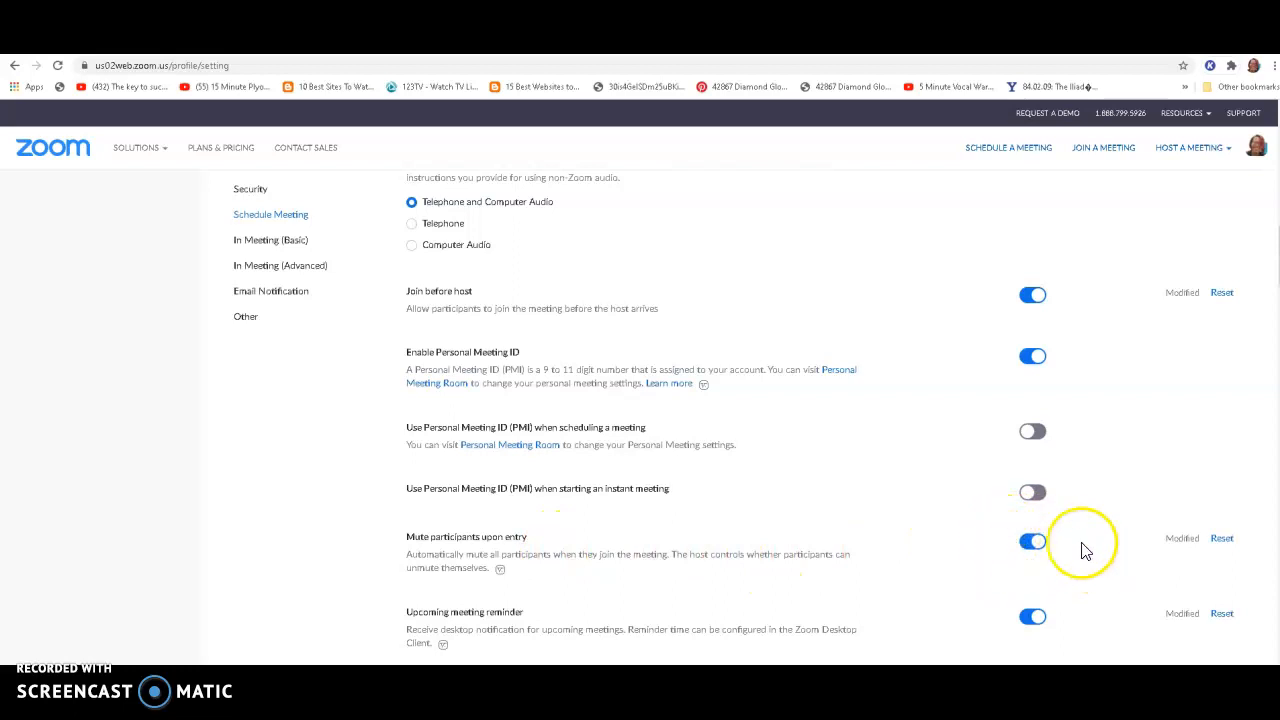
Review the In Meeting (Basic) settings for chat, auto saving chats, join or leave sound notification, and file transfer with its specified-file-types note
scroll(786, 555, down, 2)
scroll(788, 549, down, 4)
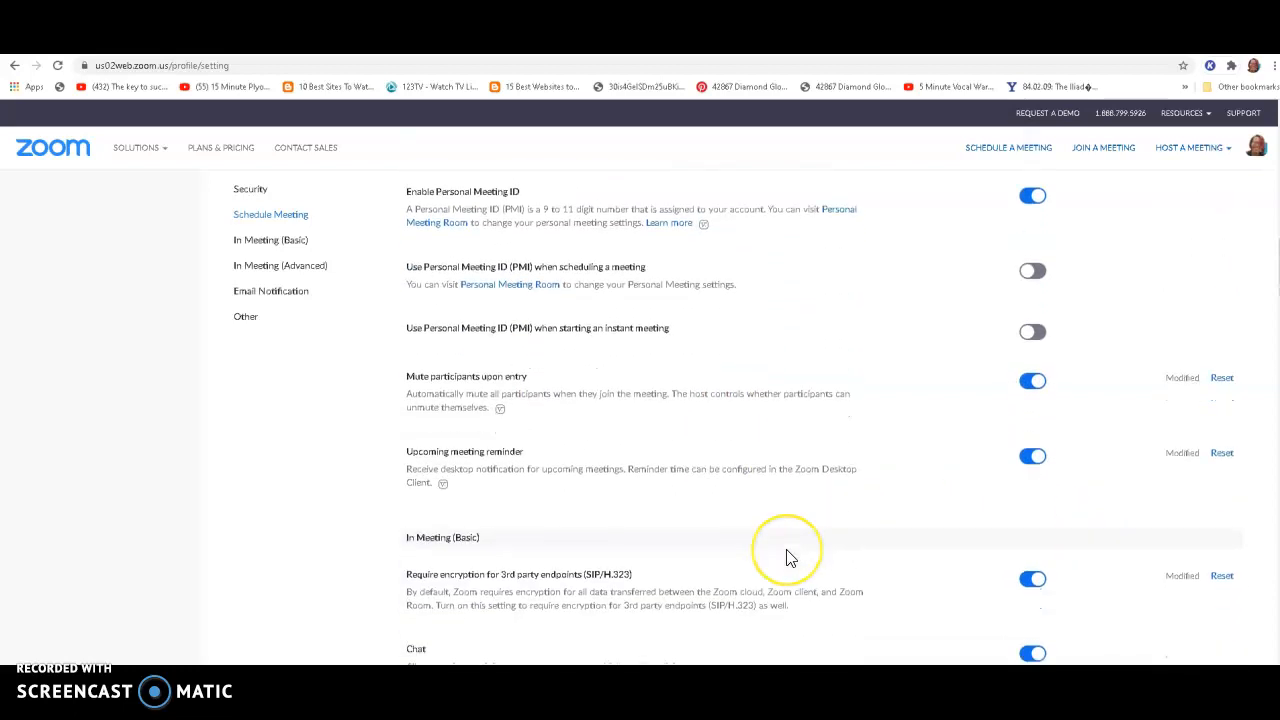
scroll(786, 557, down, 1)
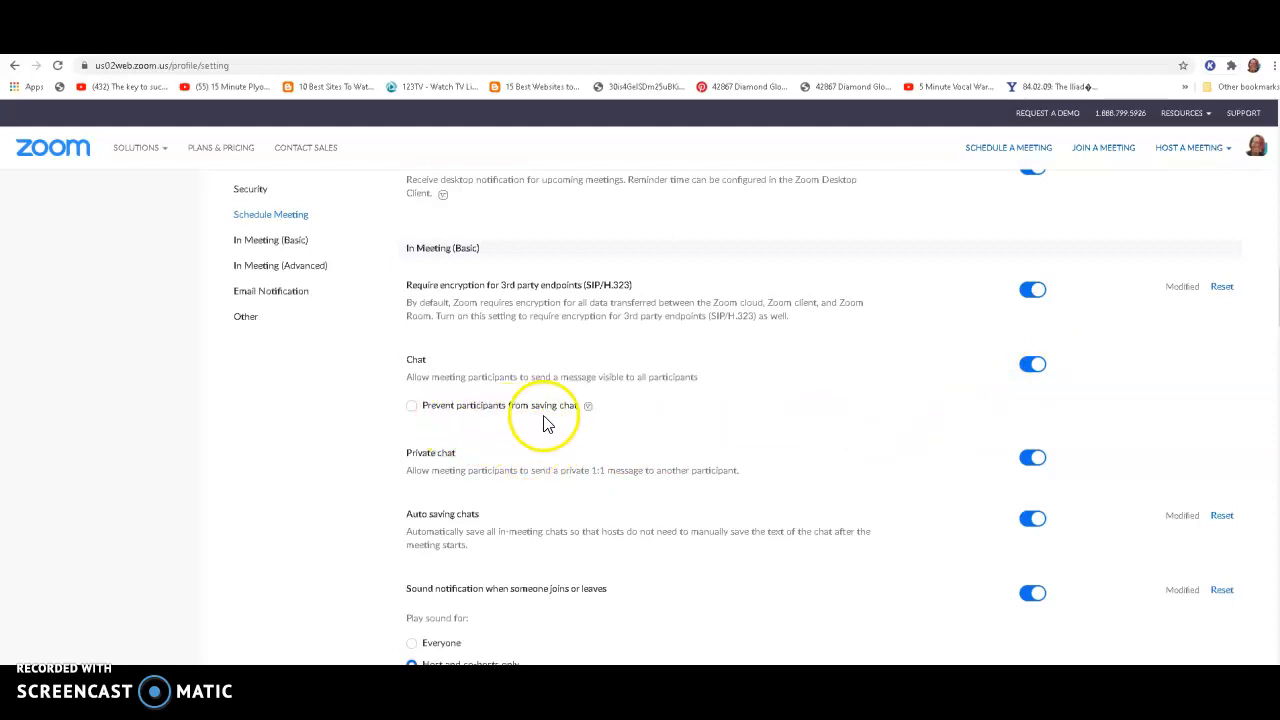
mouse_move(596, 421)
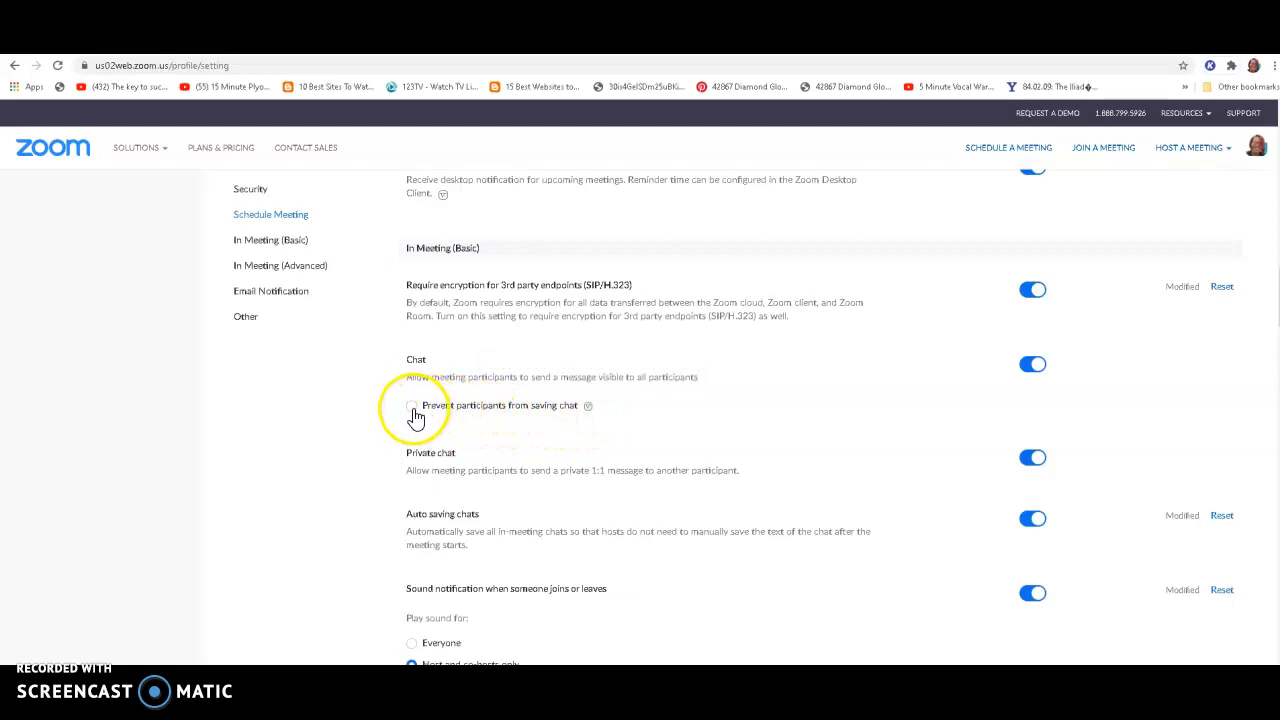
scroll(654, 529, down, 2)
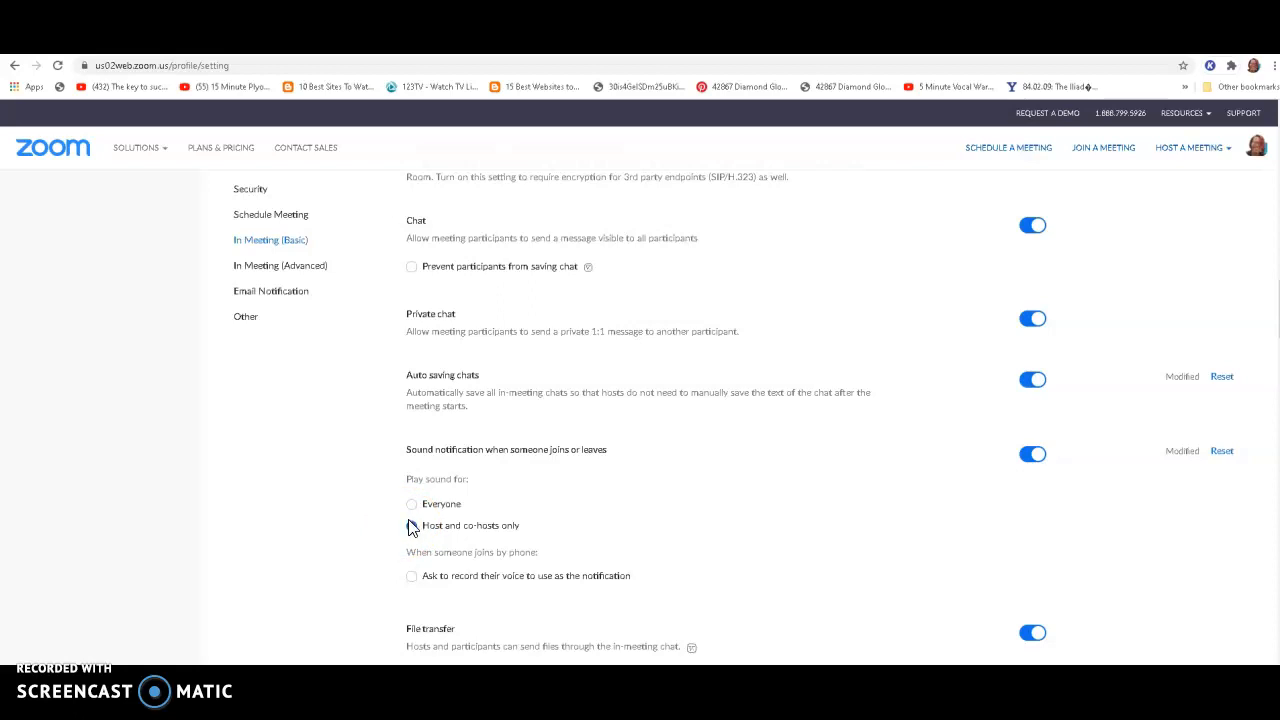
click(411, 525)
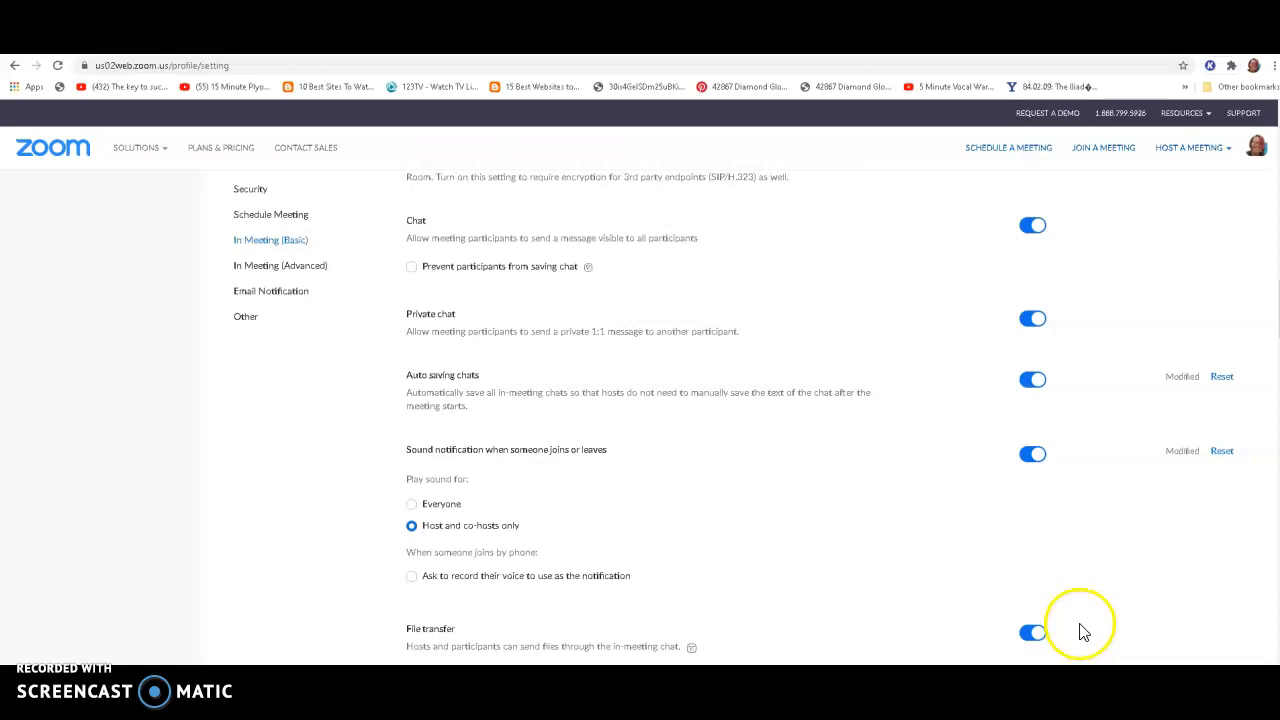
scroll(1082, 632, down, 3)
scroll(1082, 630, down, 2)
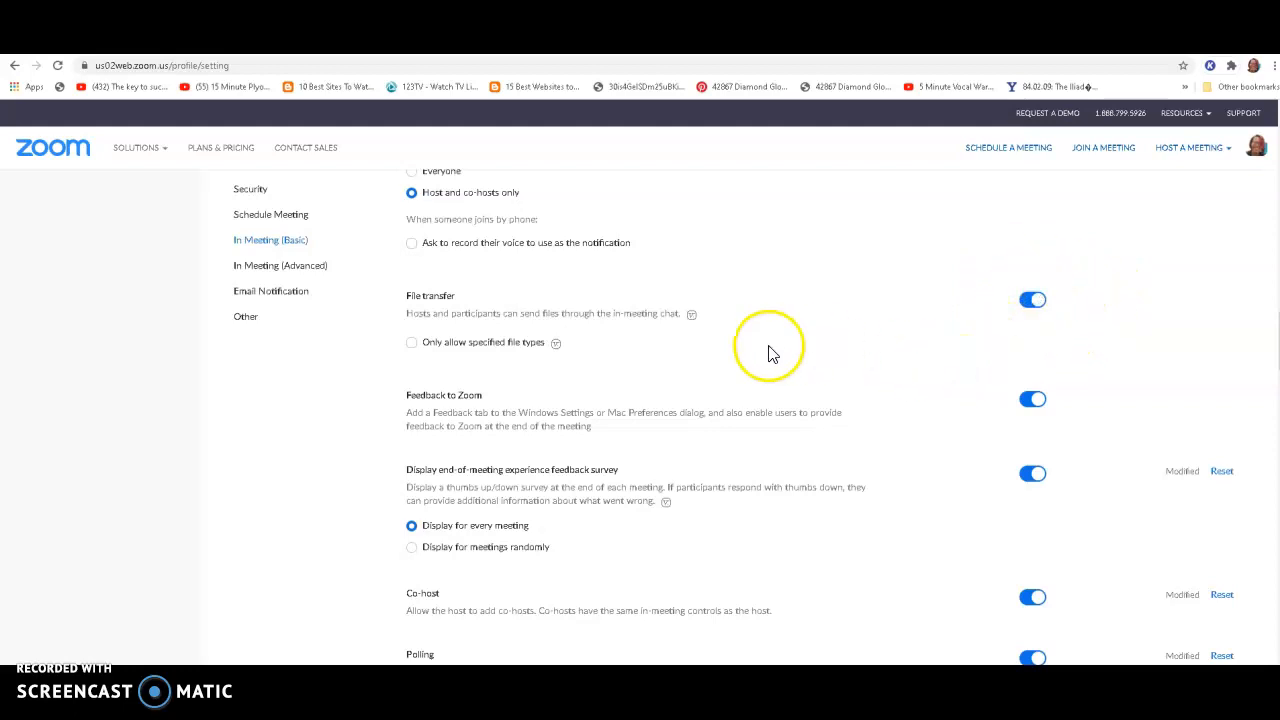
scroll(800, 375, down, 1)
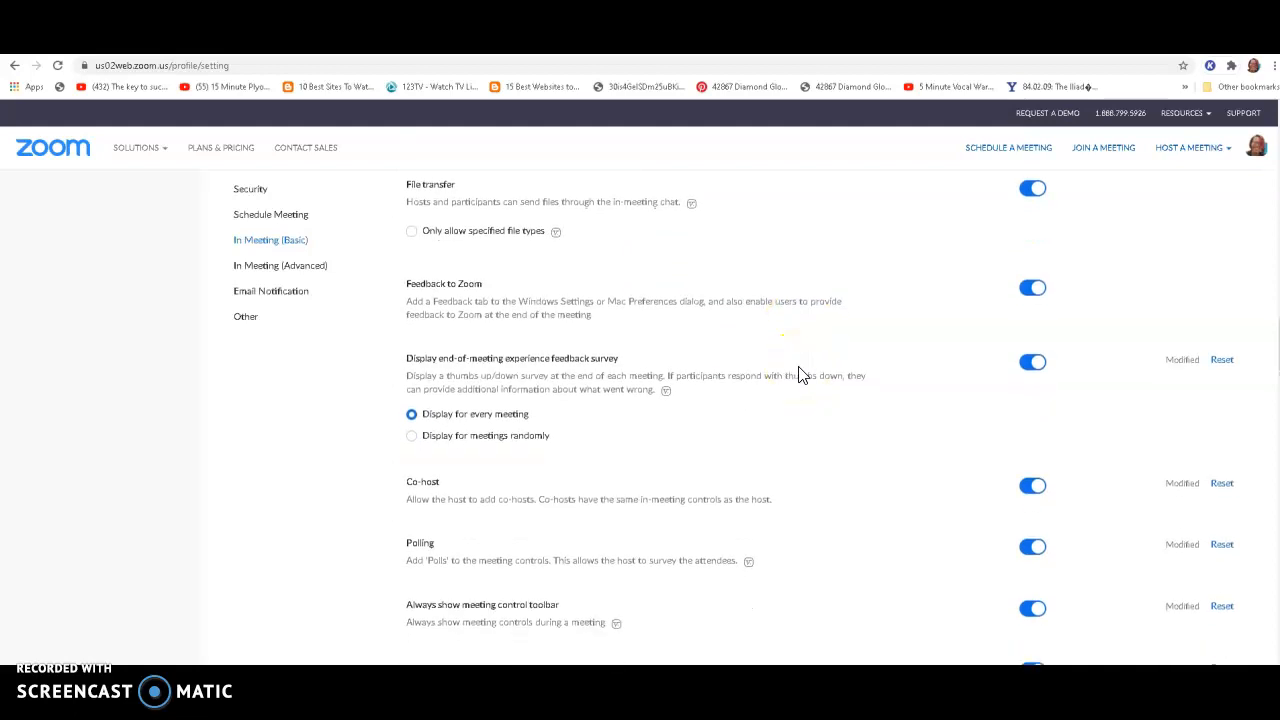
mouse_move(557, 243)
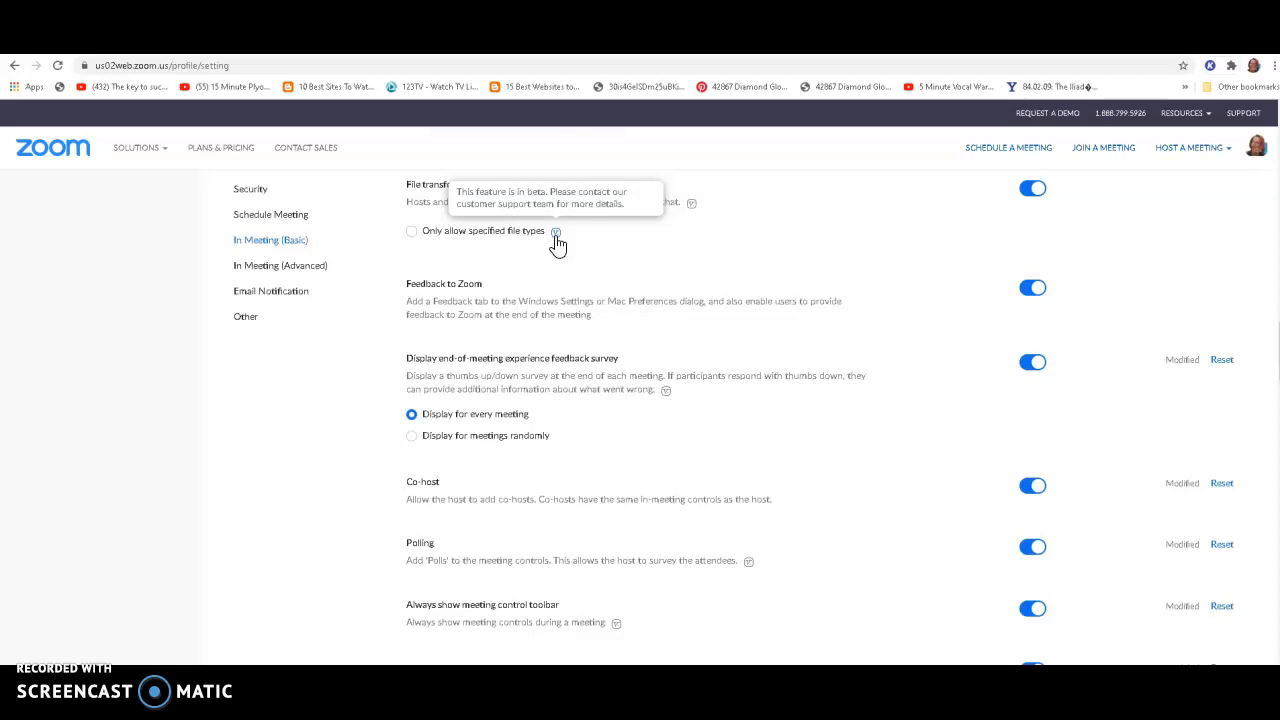
Review the feedback survey, co-host, polling, meeting control toolbar and screen sharing settings down to Annotation and Whiteboard
scroll(601, 375, down, 1)
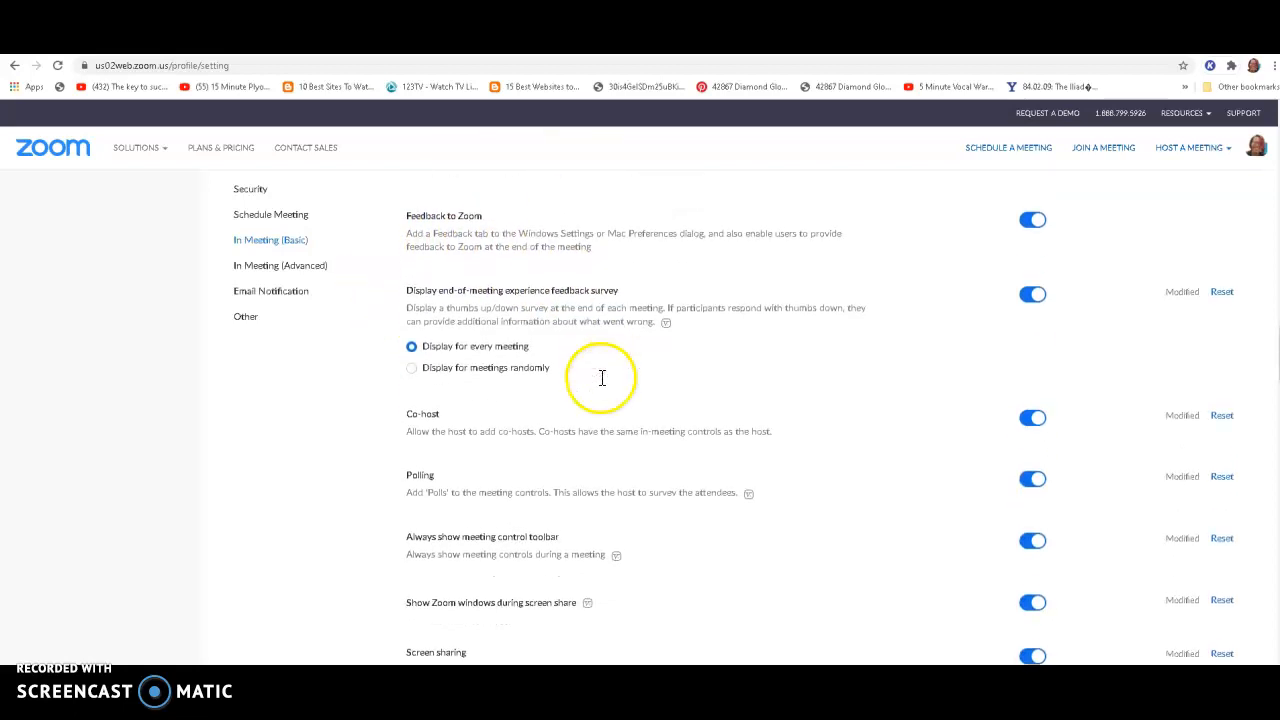
scroll(601, 377, down, 1)
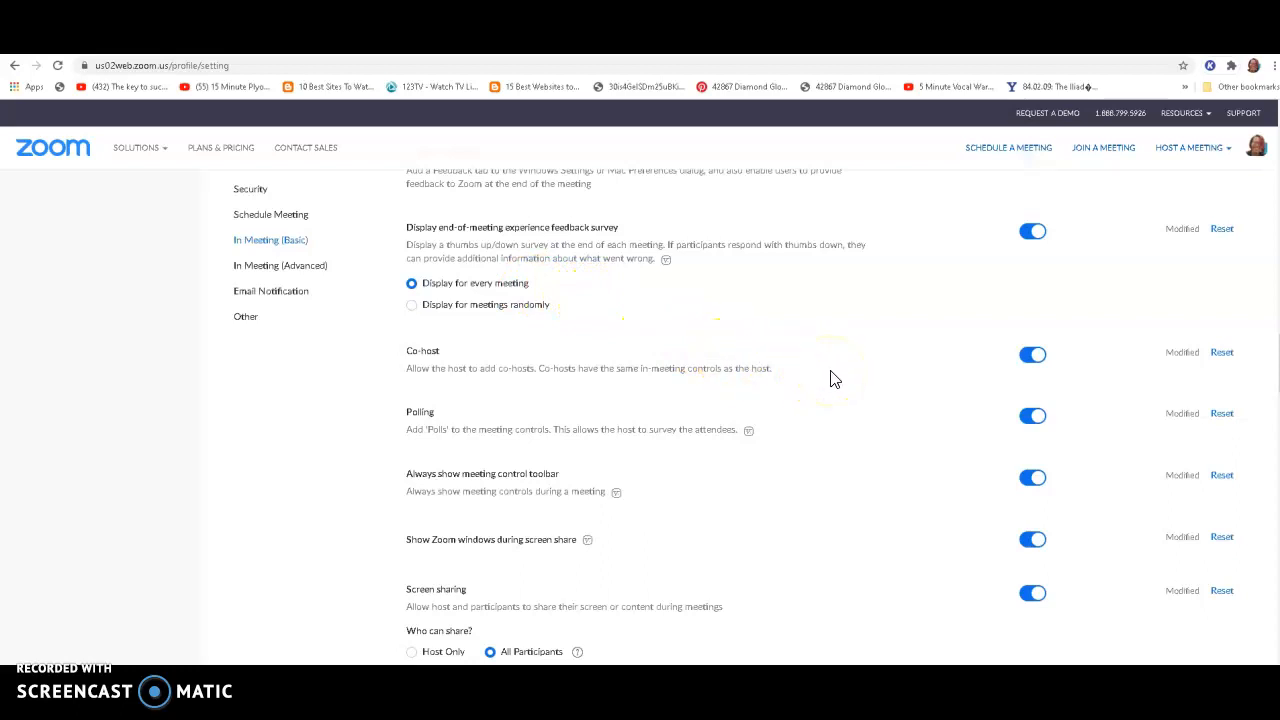
scroll(846, 391, down, 1)
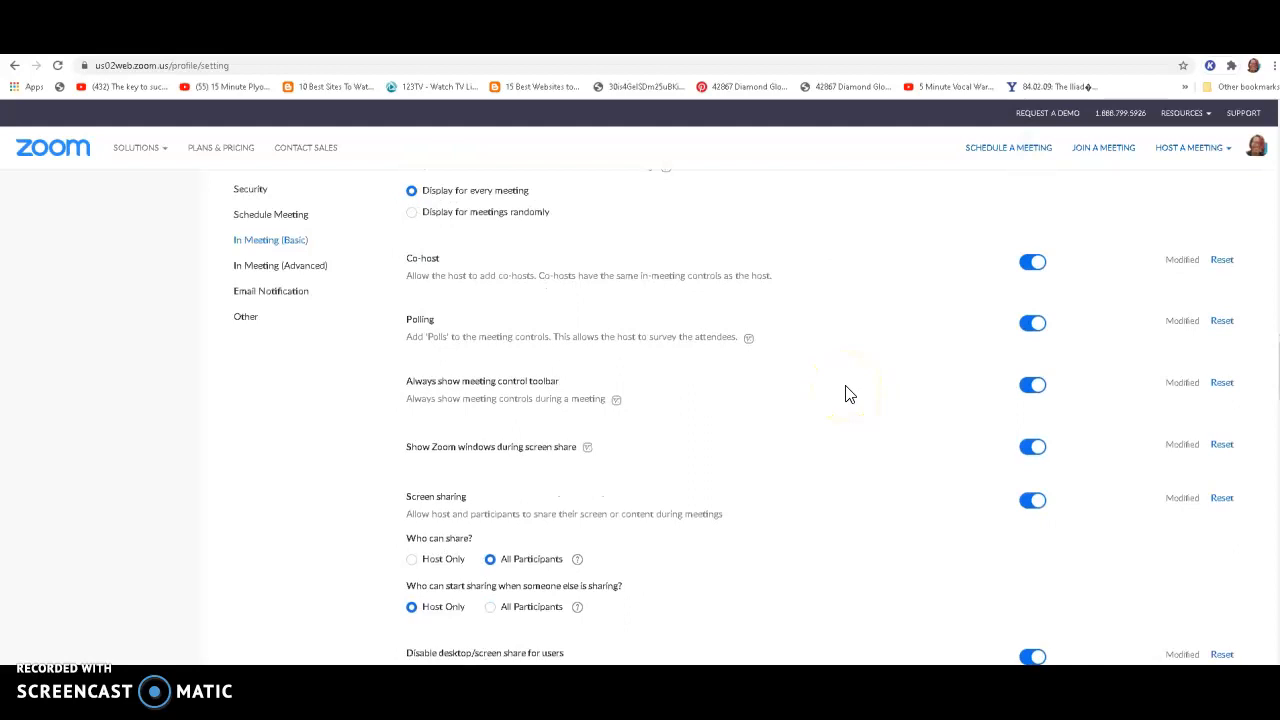
scroll(846, 393, down, 1)
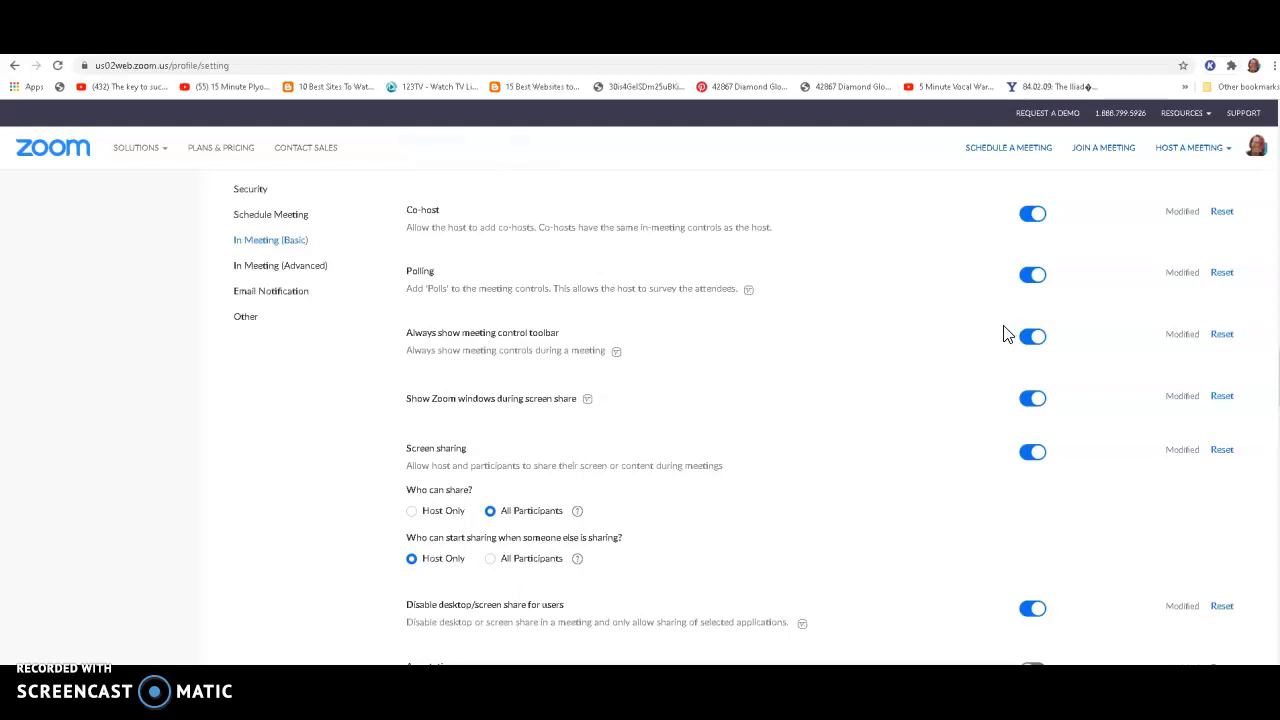
scroll(1007, 335, down, 3)
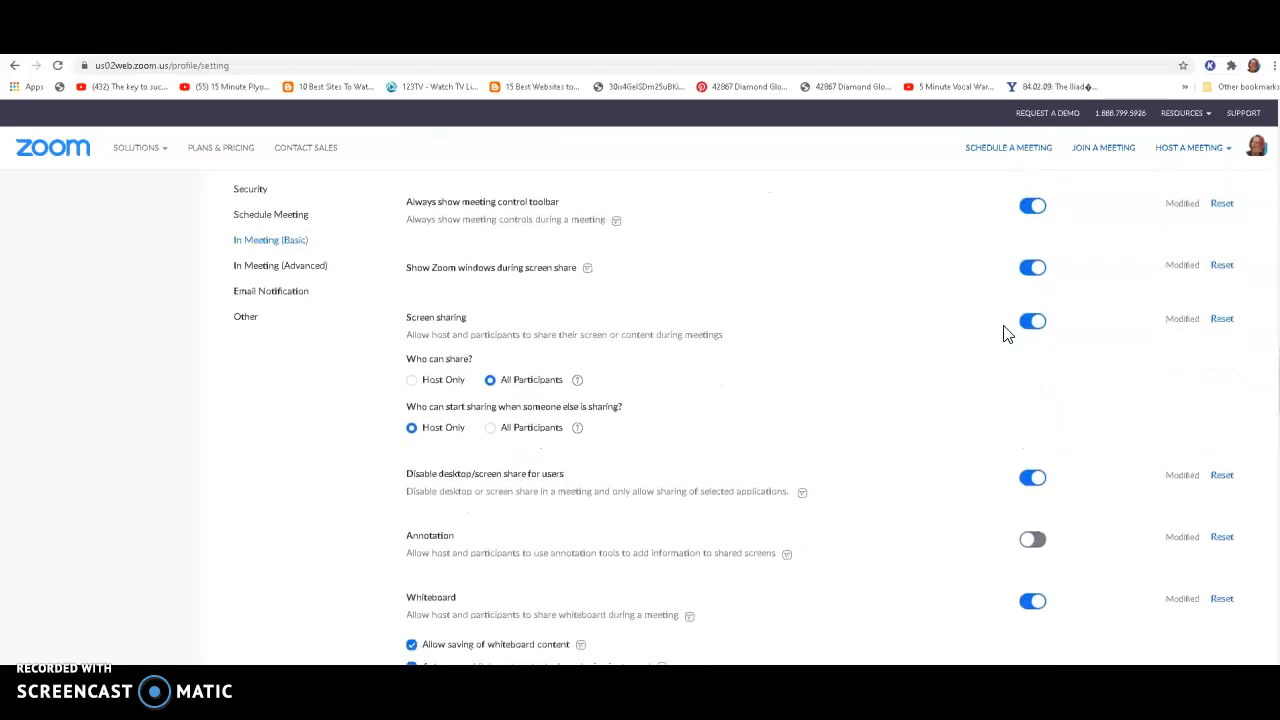
scroll(1007, 335, down, 1)
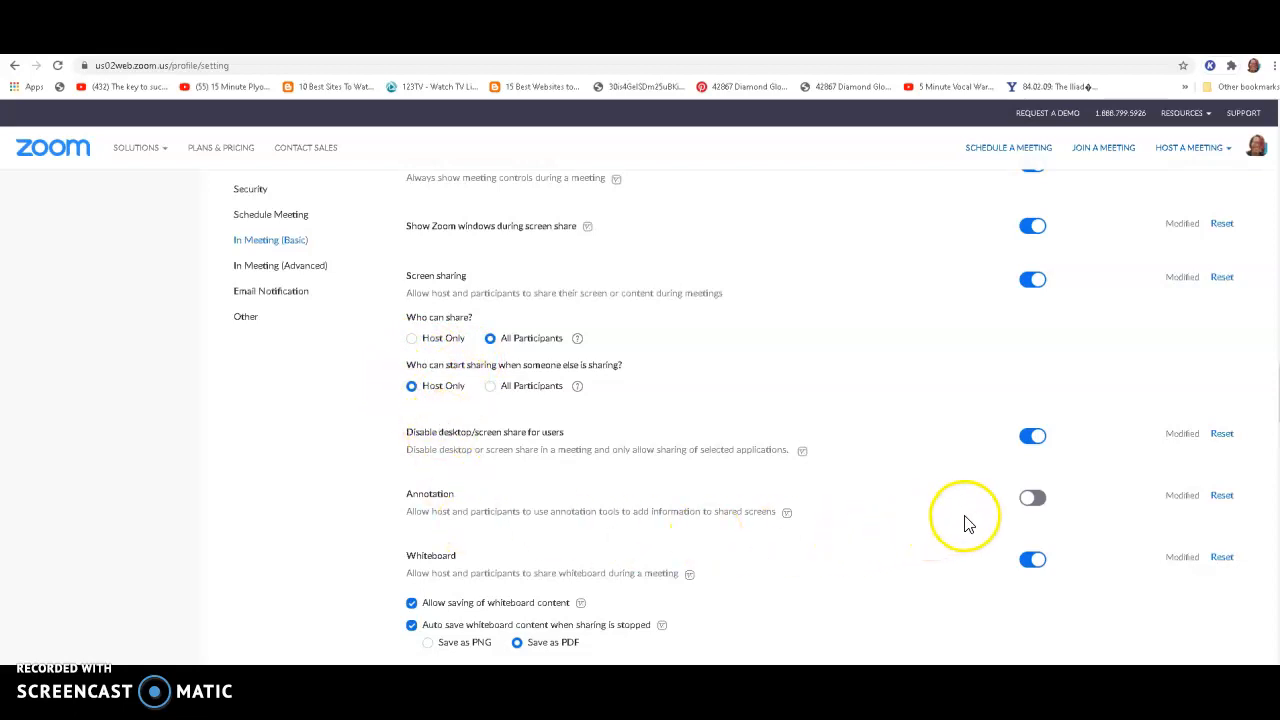
scroll(978, 521, down, 1)
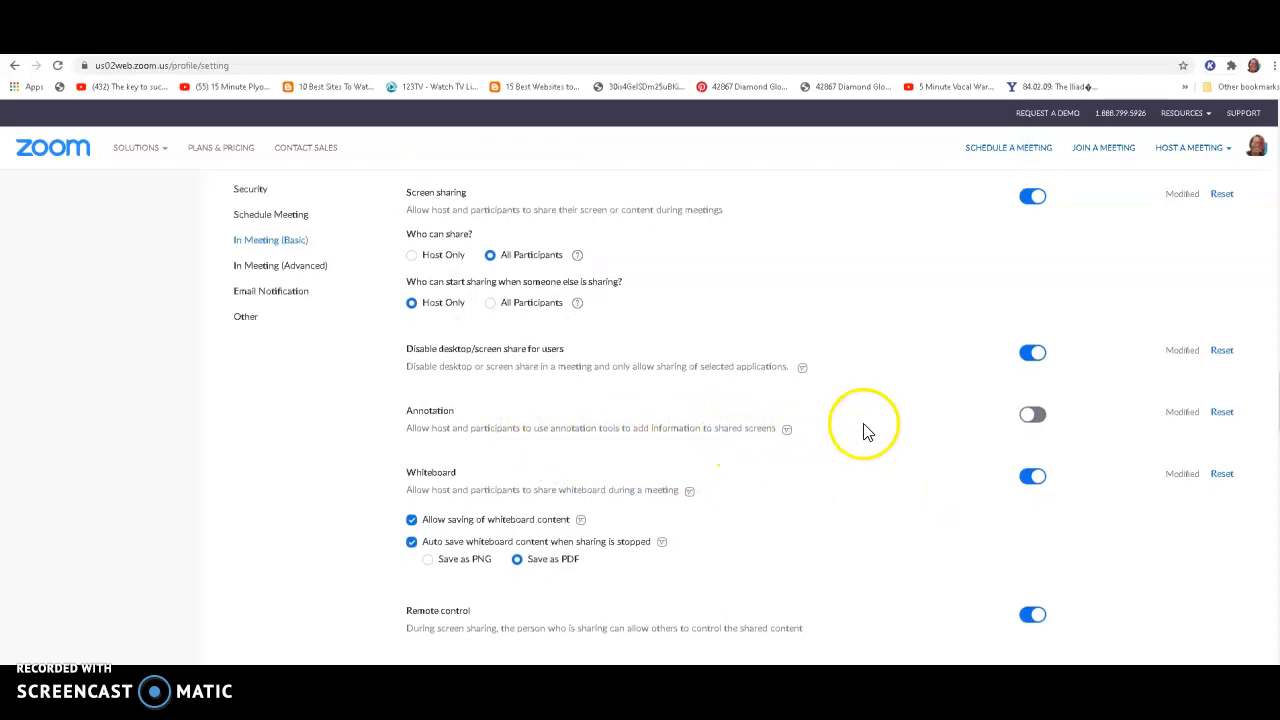
Enable Annotation, restrict it to only the user who is sharing, and save the setting
click(1038, 421)
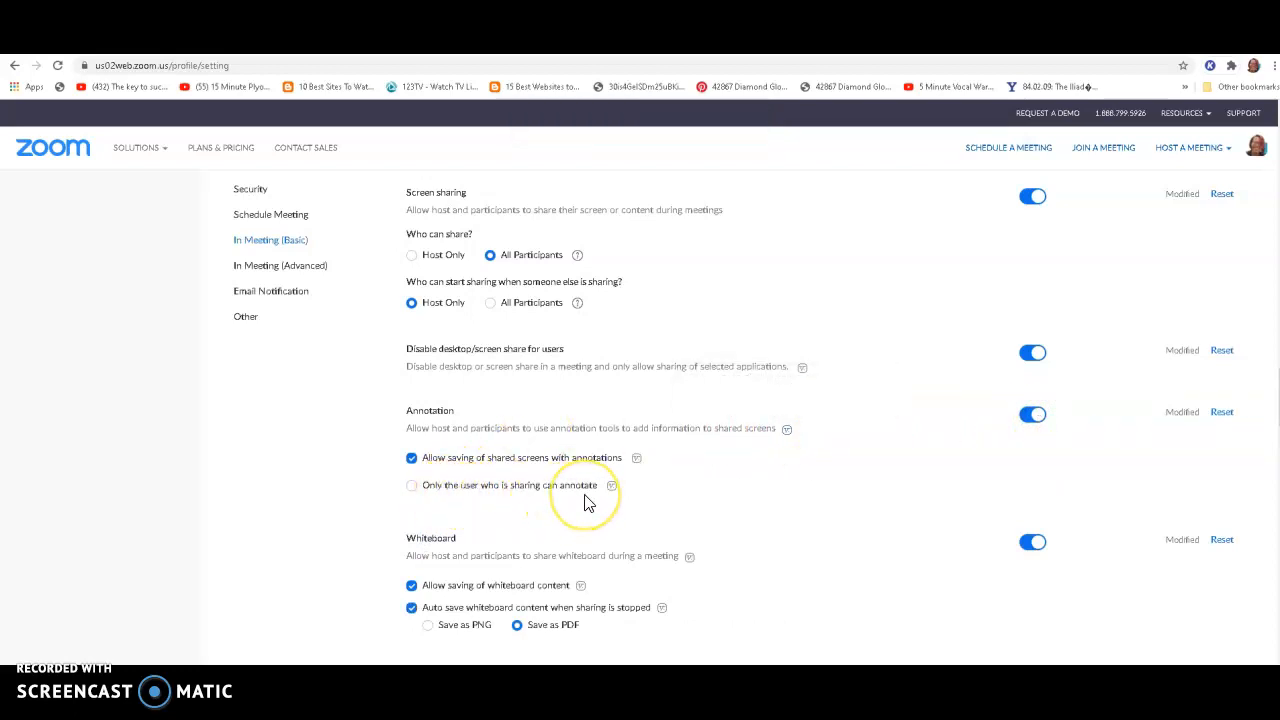
scroll(588, 503, down, 1)
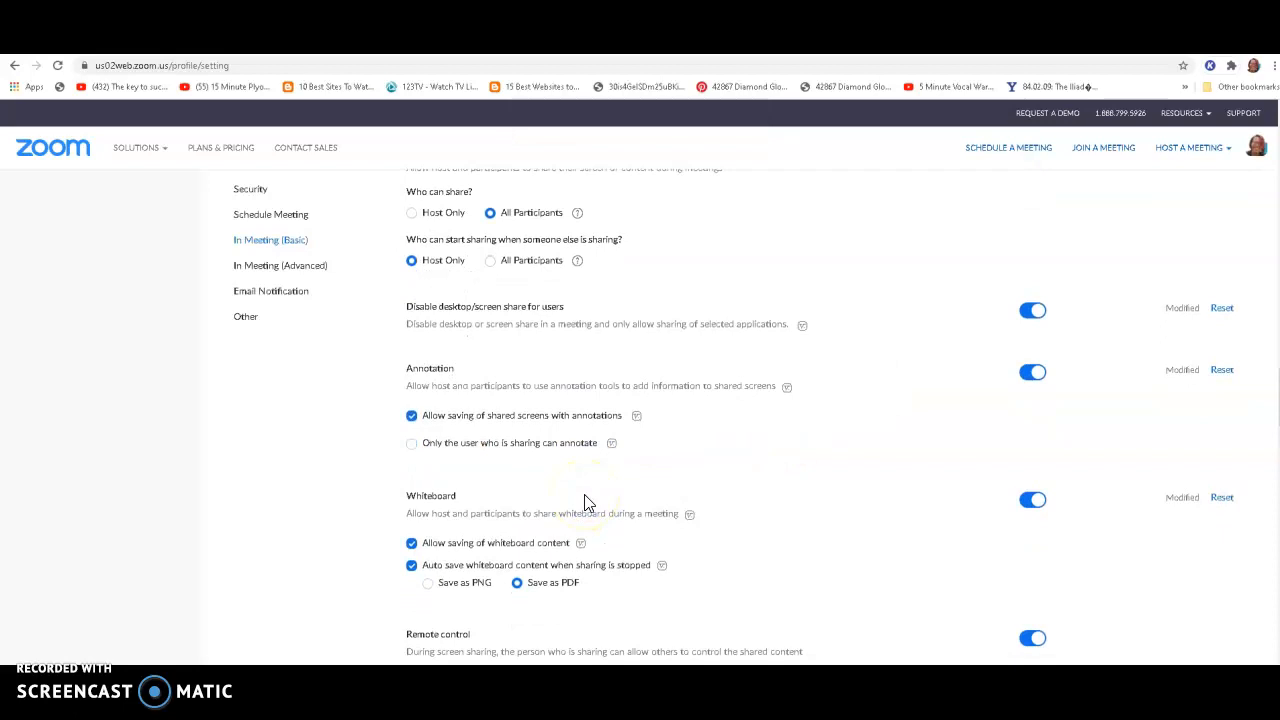
click(412, 445)
click(421, 481)
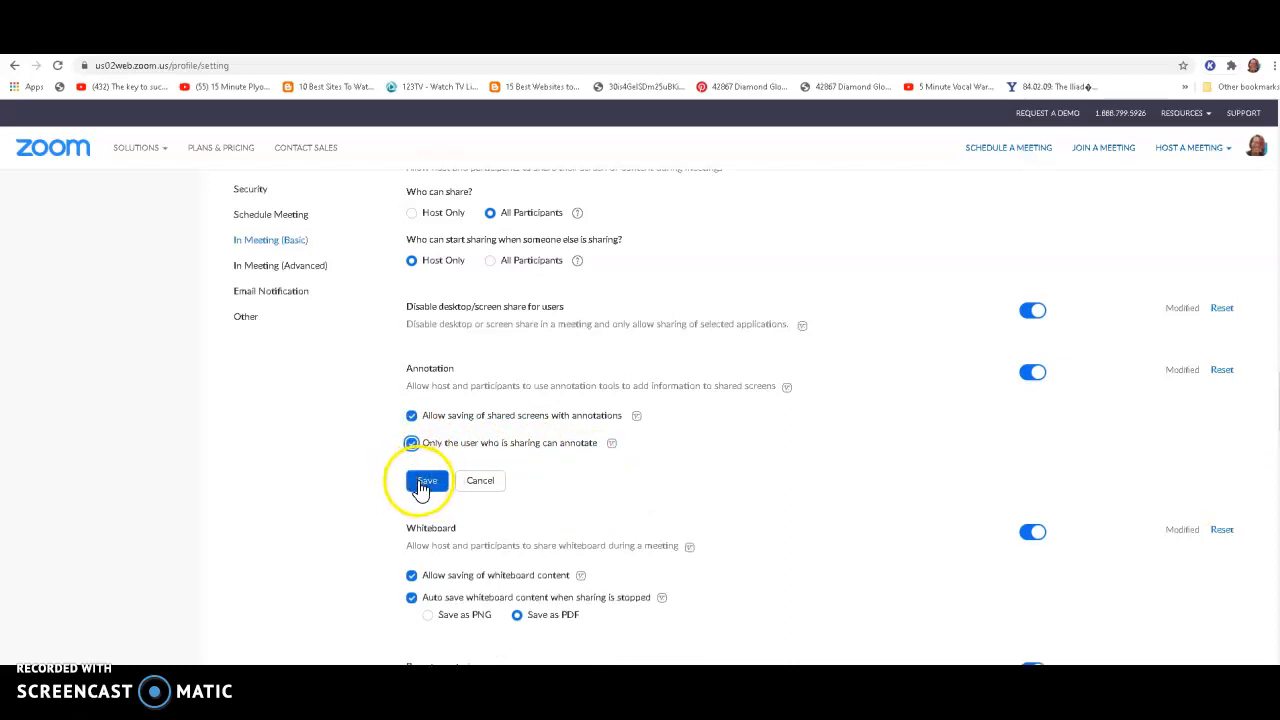
click(421, 483)
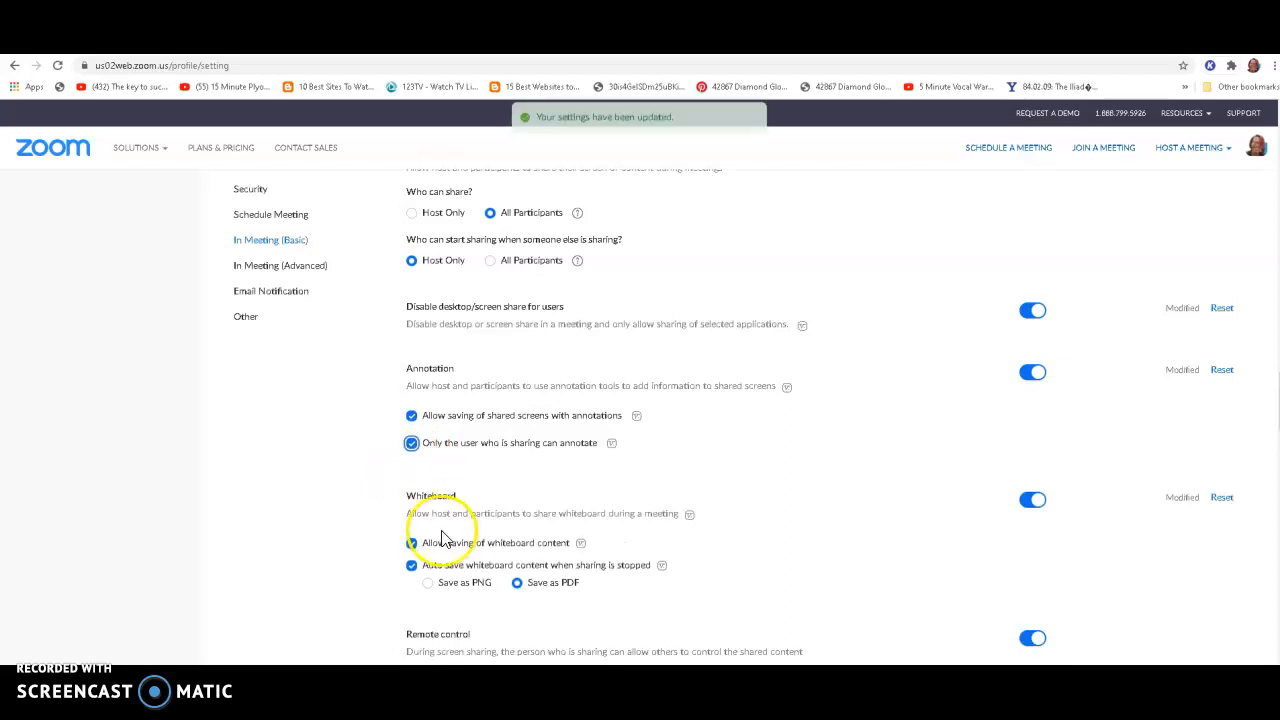
Choose Save as PDF as the format for whiteboard content auto-saved when sharing is stopped
scroll(582, 564, down, 1)
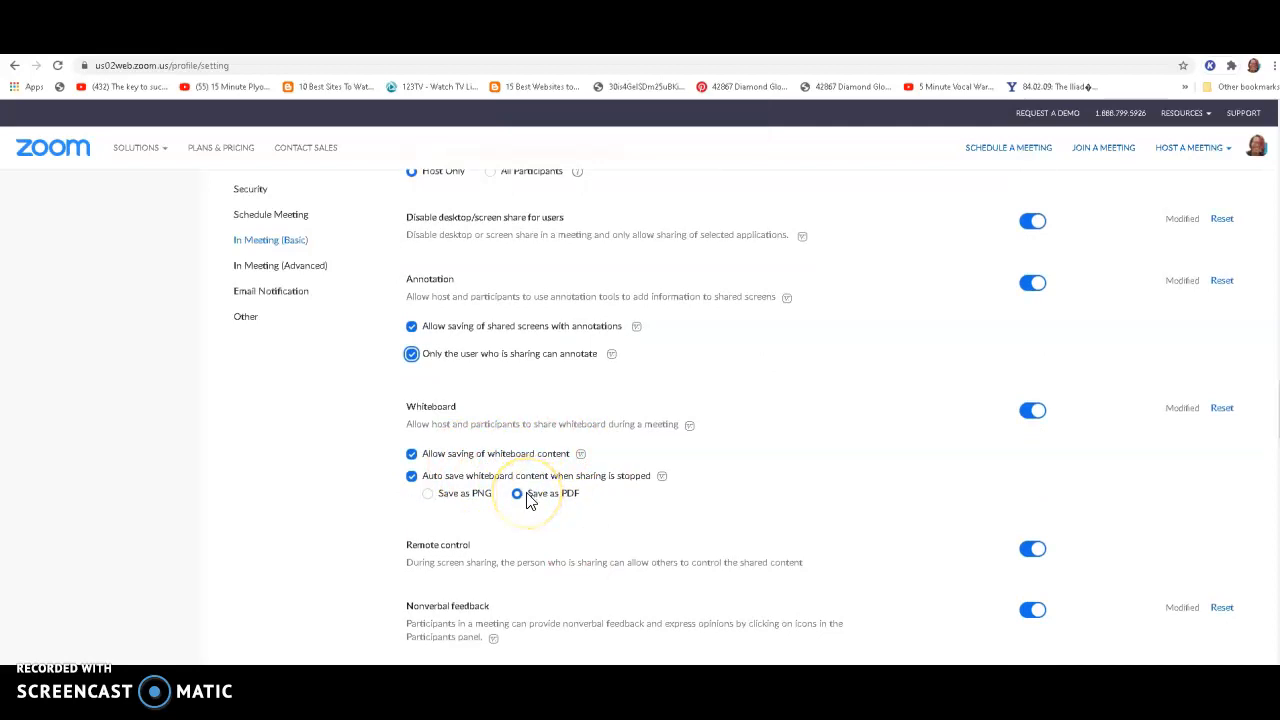
click(516, 496)
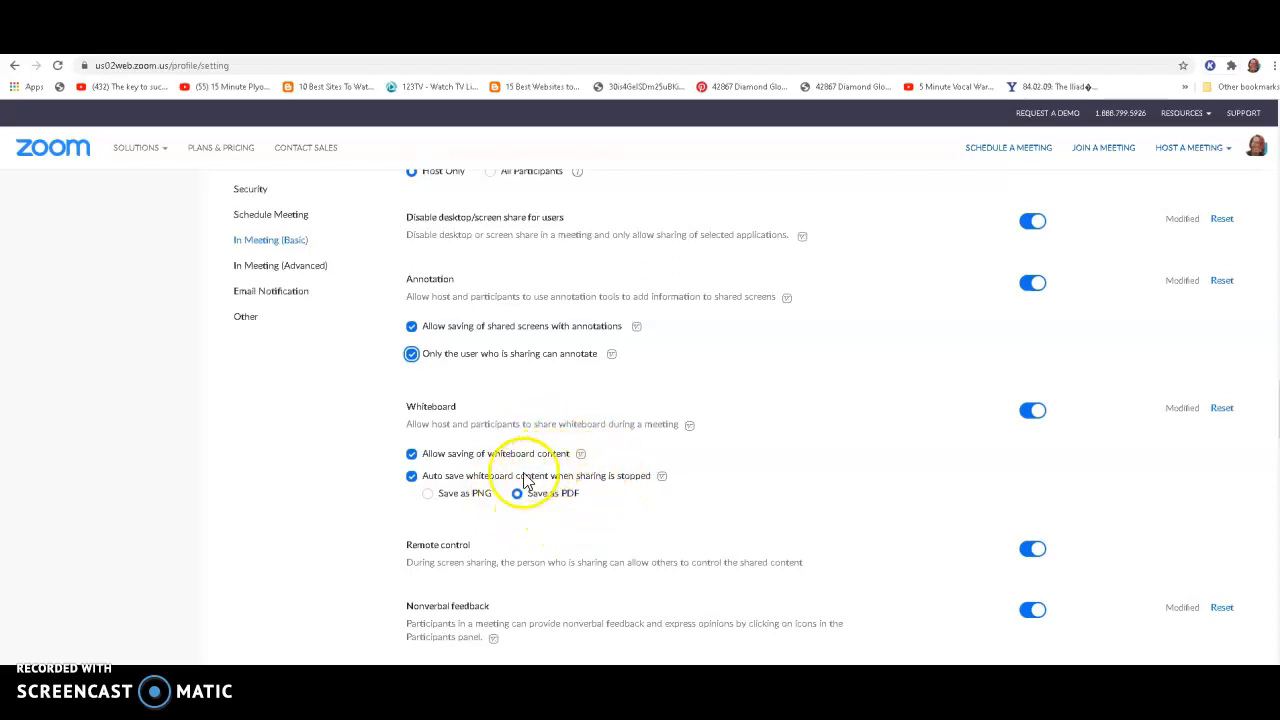
Review the remaining settings from Remote control and Meeting reactions through In Meeting (Advanced), Email Notification and Other to the page's end
scroll(538, 518, down, 4)
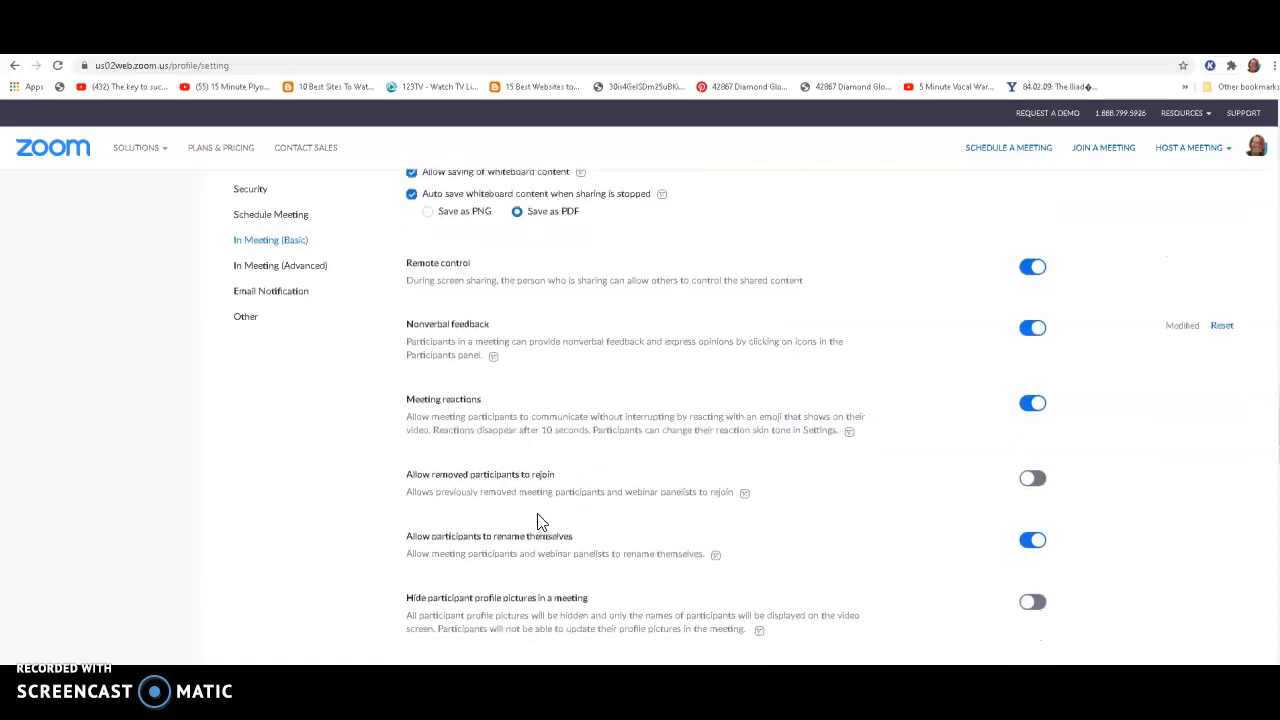
scroll(538, 514, down, 3)
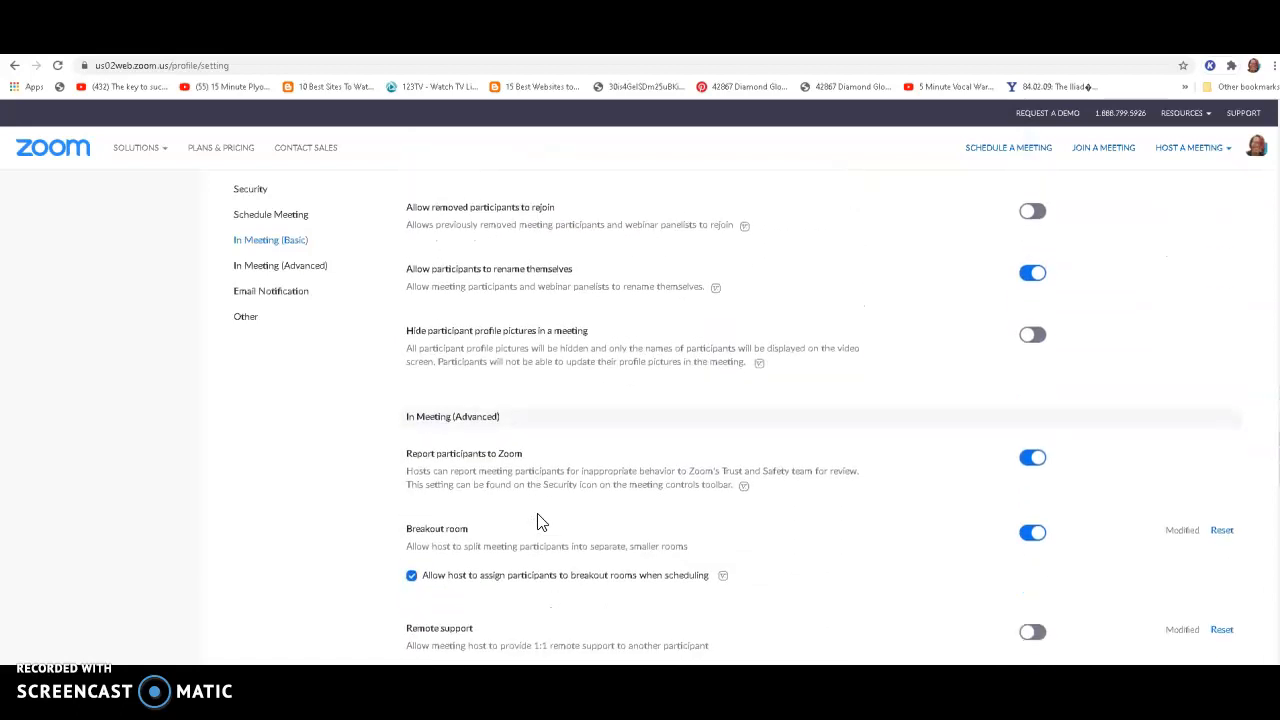
scroll(537, 520, down, 3)
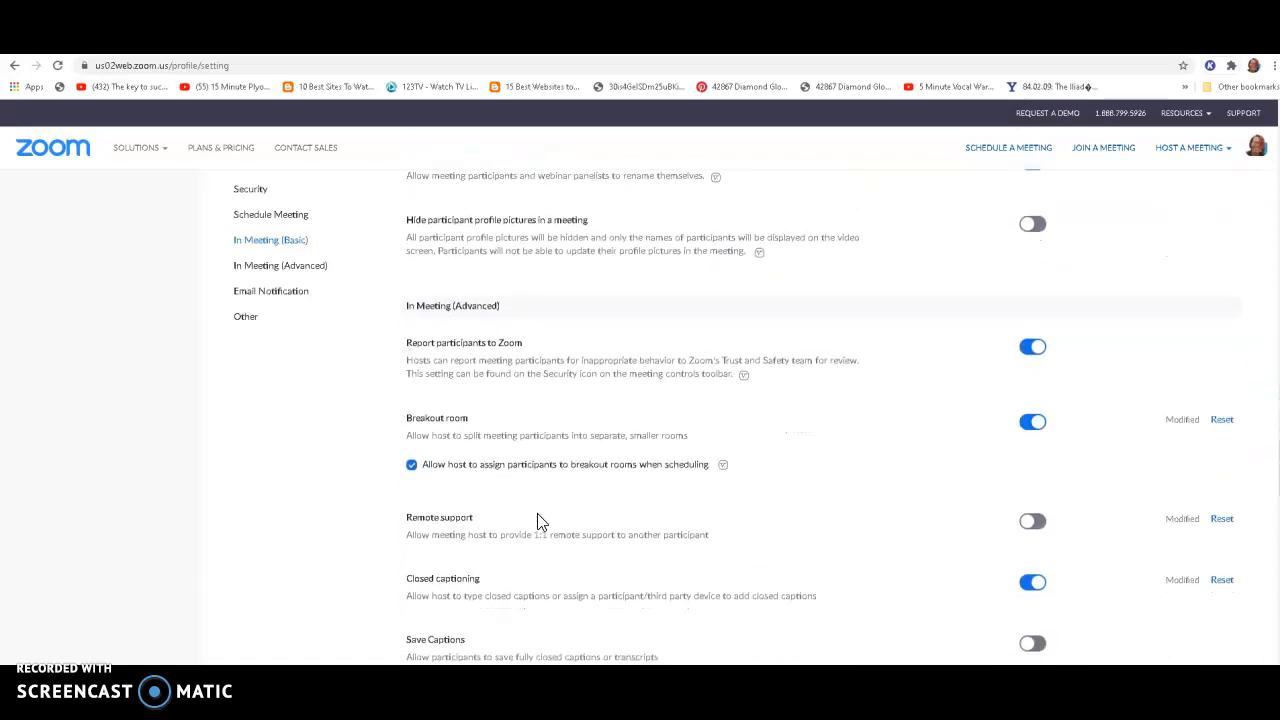
scroll(537, 518, down, 3)
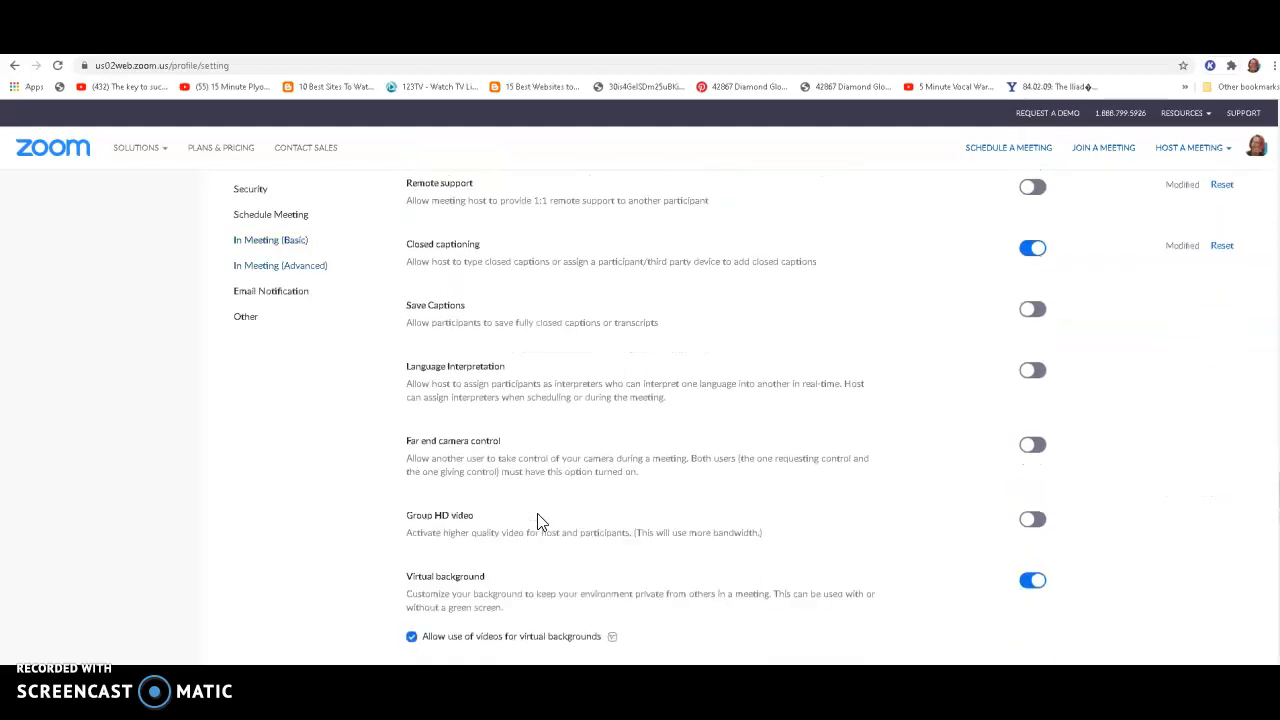
scroll(537, 520, down, 3)
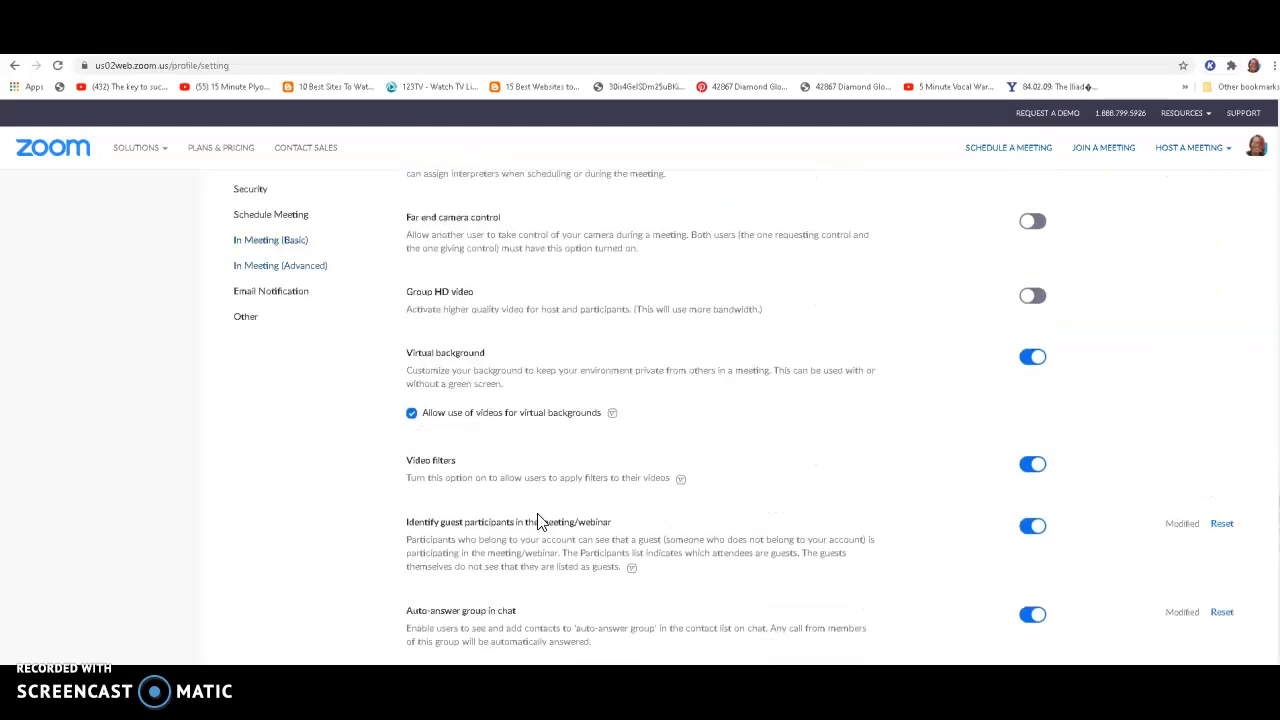
scroll(537, 515, down, 6)
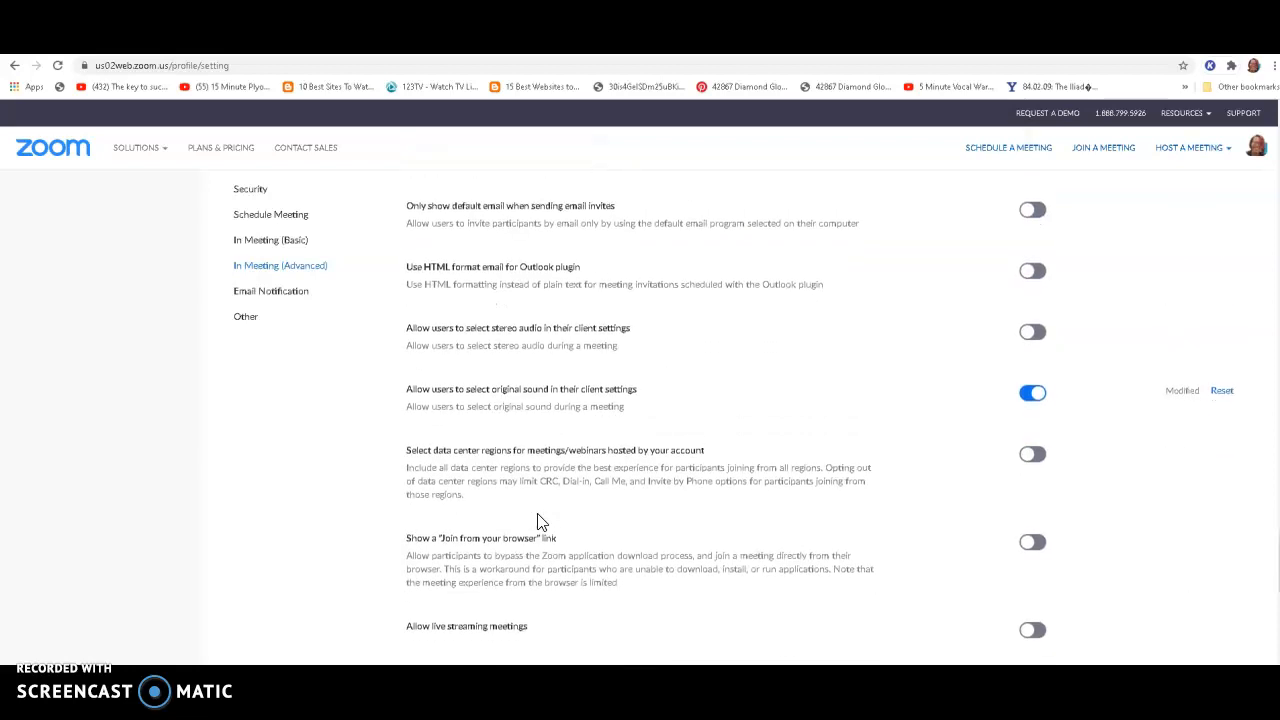
scroll(537, 520, down, 4)
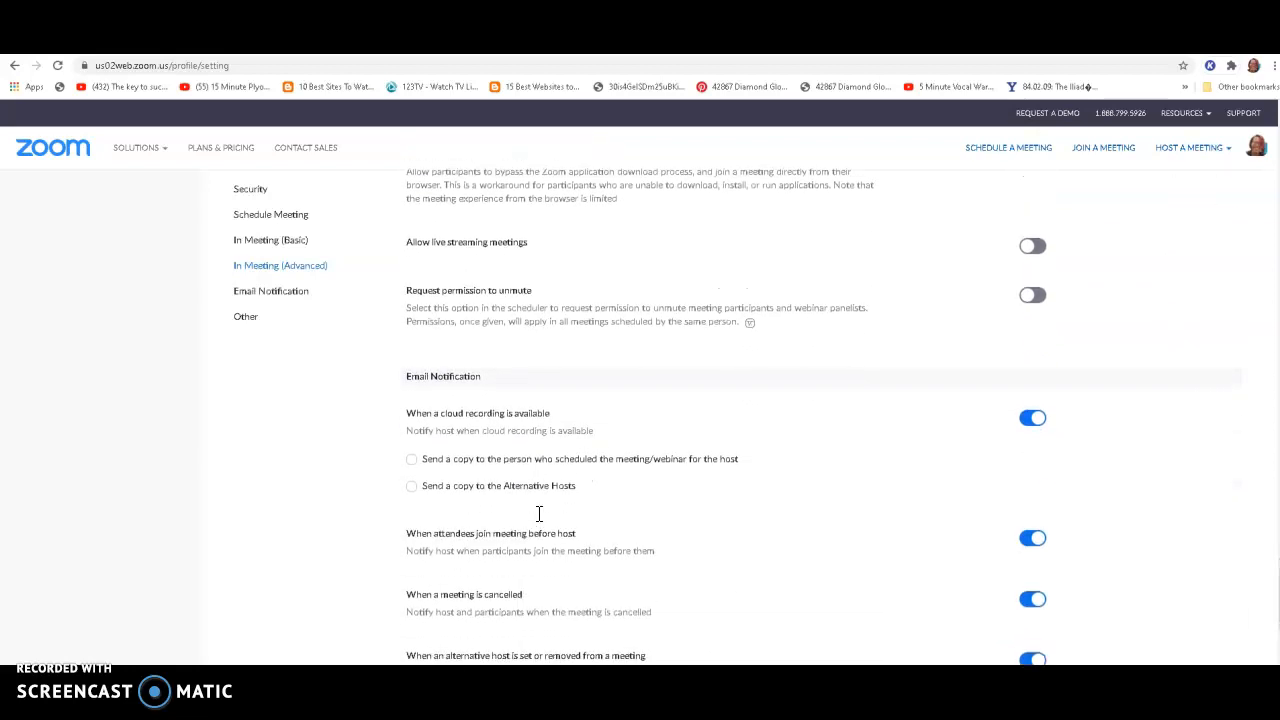
scroll(537, 515, down, 6)
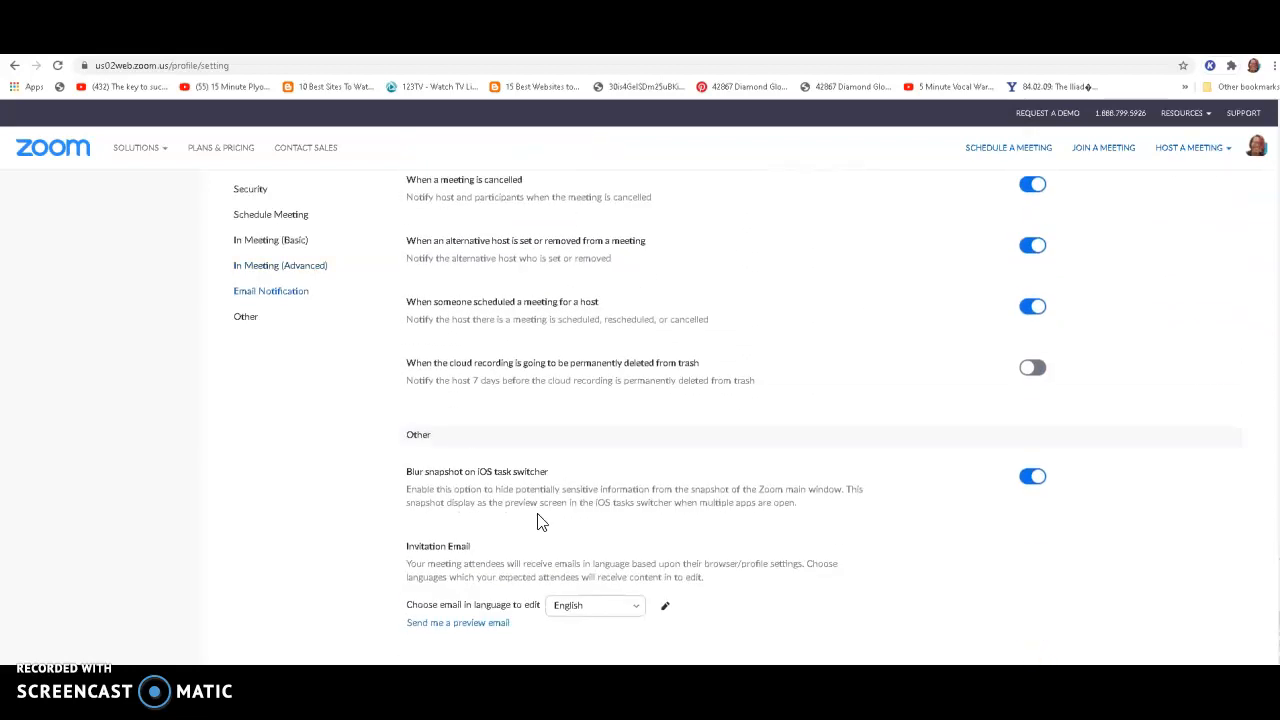
scroll(537, 520, down, 3)
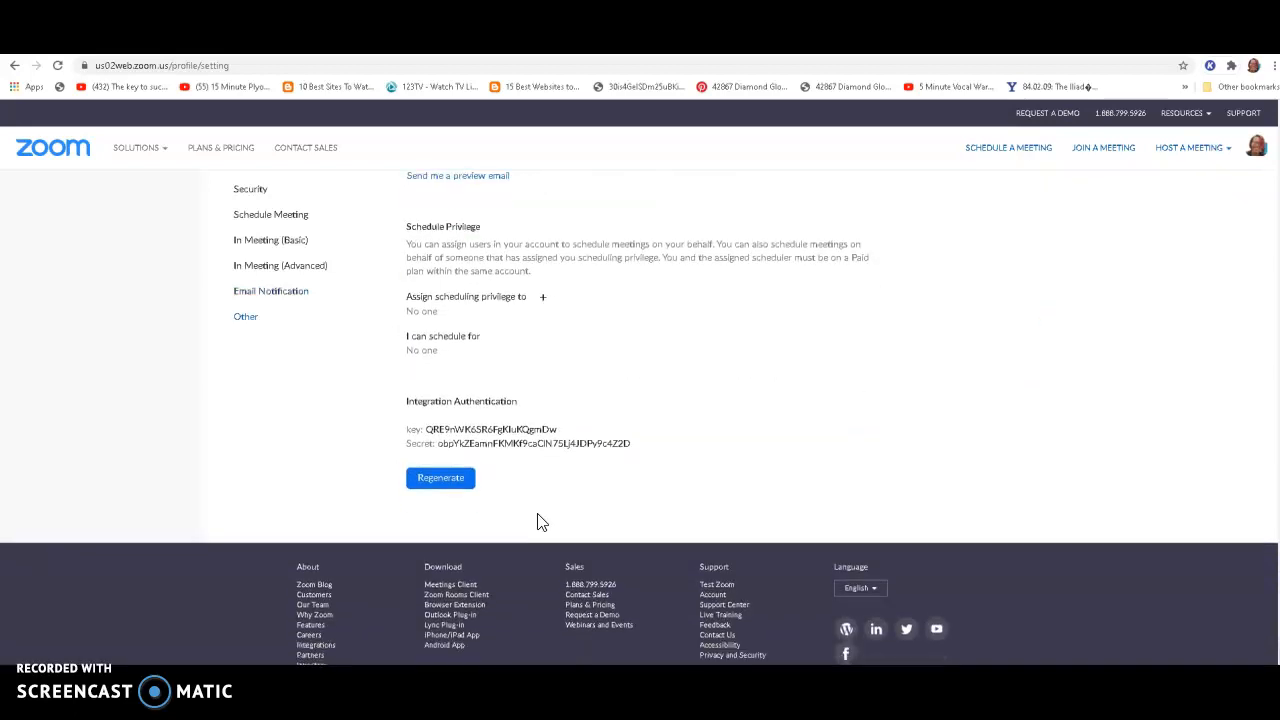
Start scheduling a new meeting and enter Form 5A3 English A as its topic
scroll(537, 520, up, 12)
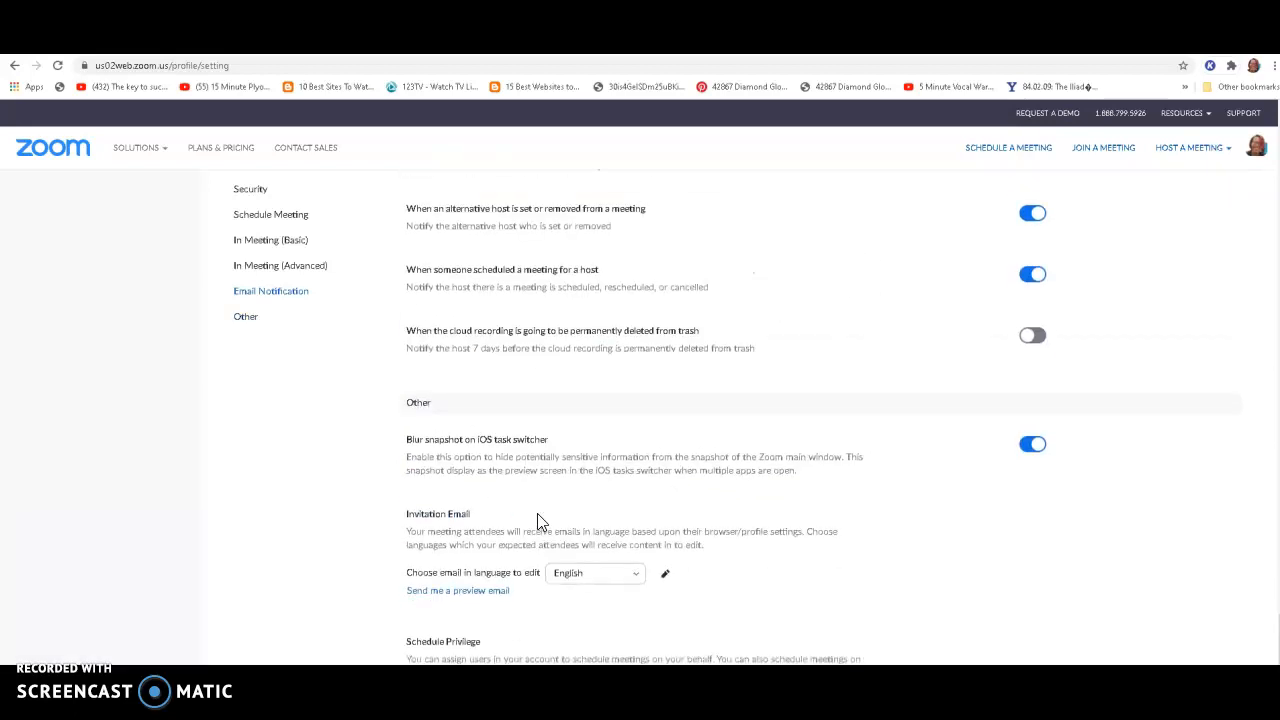
scroll(537, 520, up, 11)
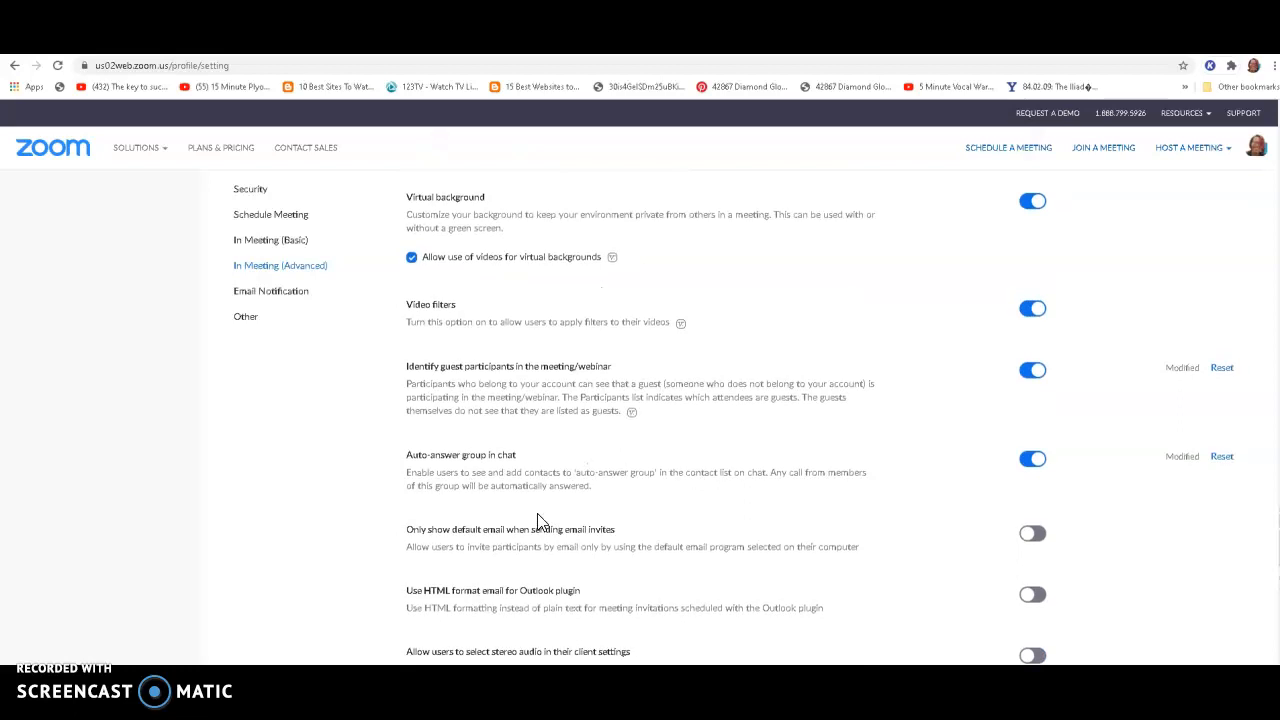
scroll(537, 520, up, 5)
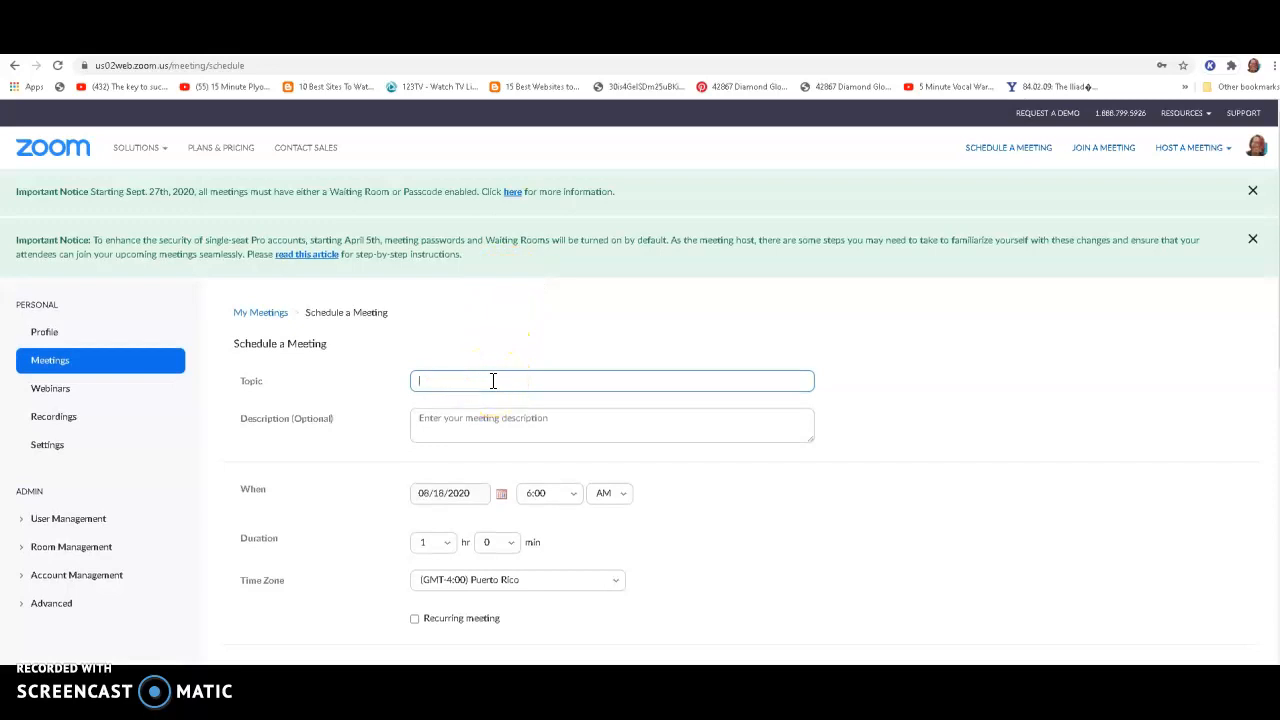
text(Fo)
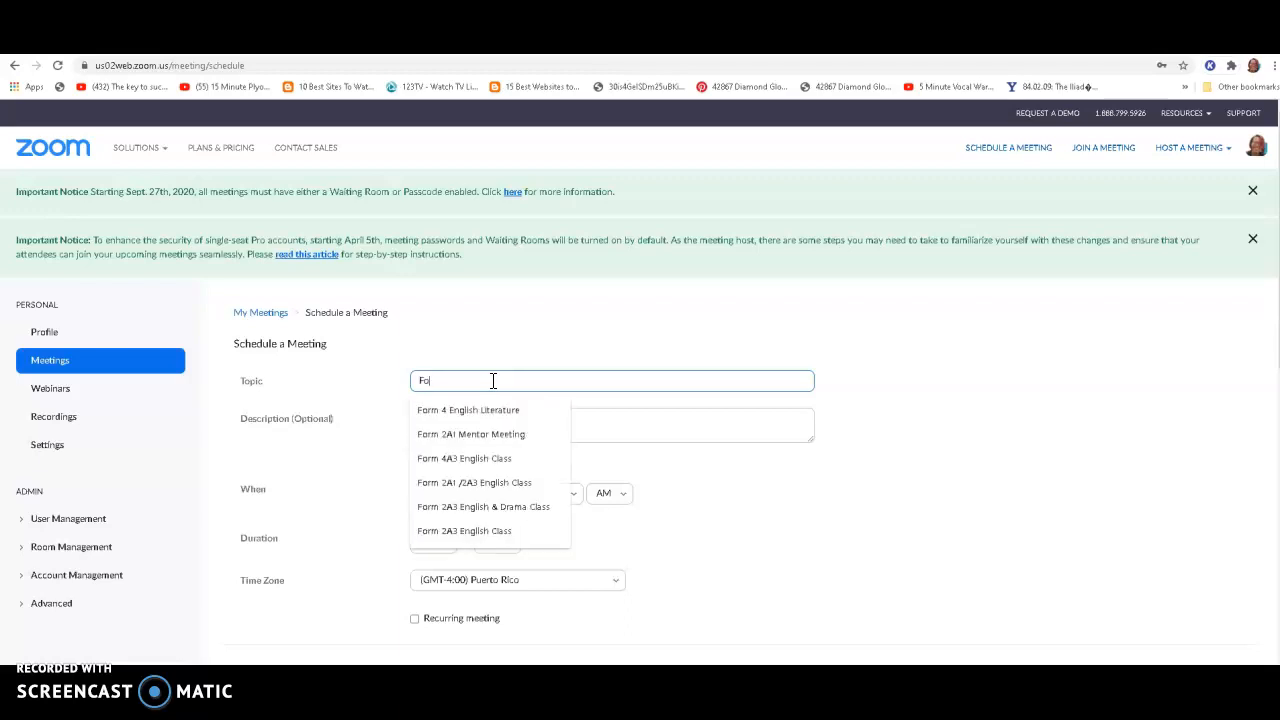
text(rm 5A3 English A)
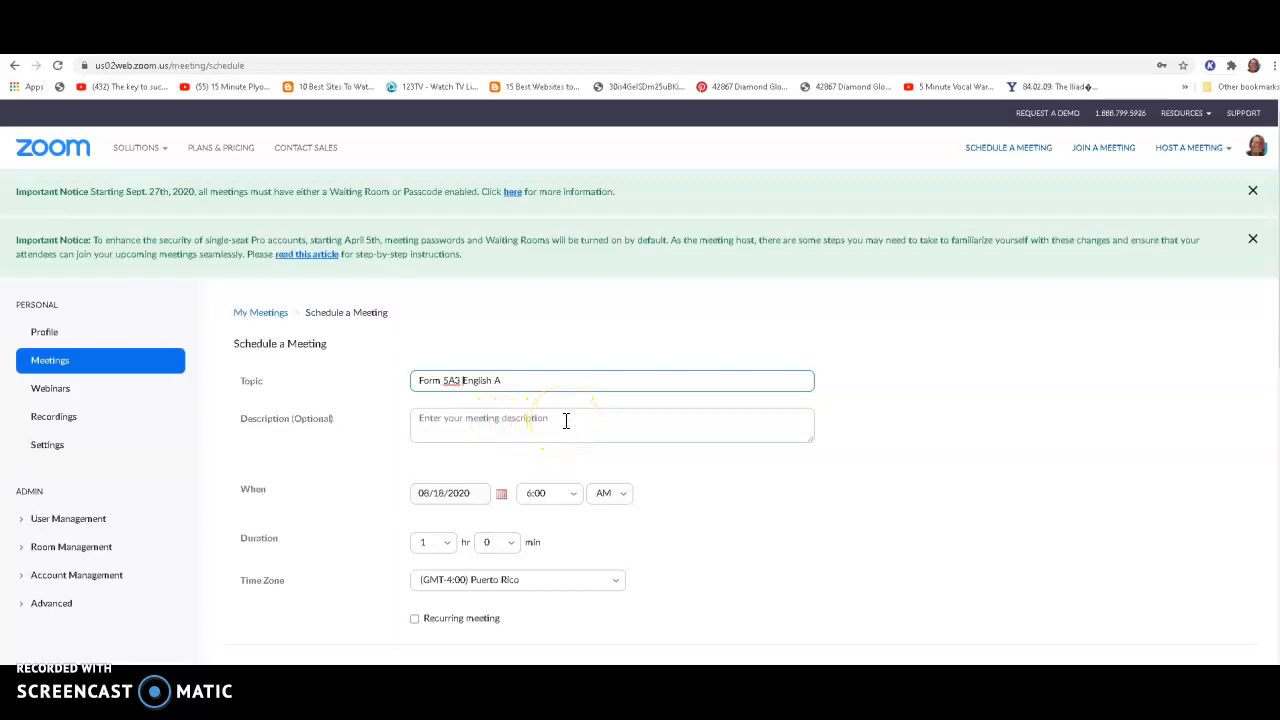
Set the meeting's start time to 10:00 AM
click(574, 500)
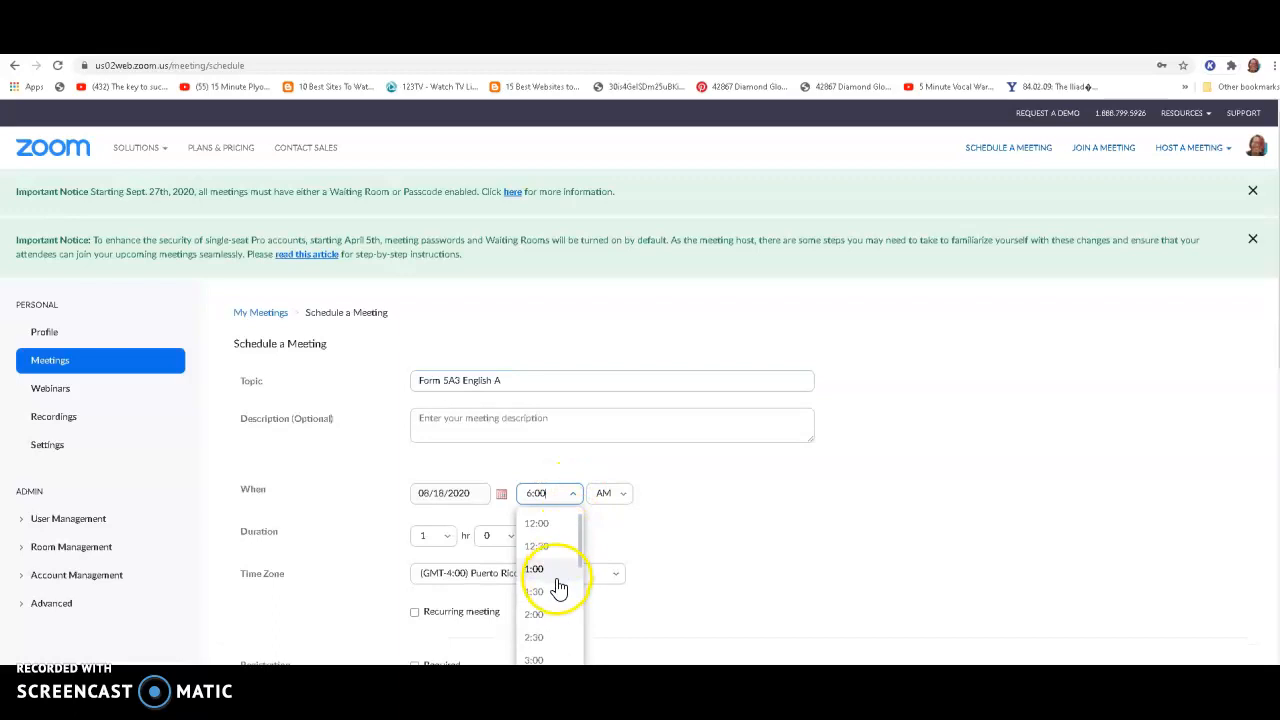
scroll(566, 623, down, 1)
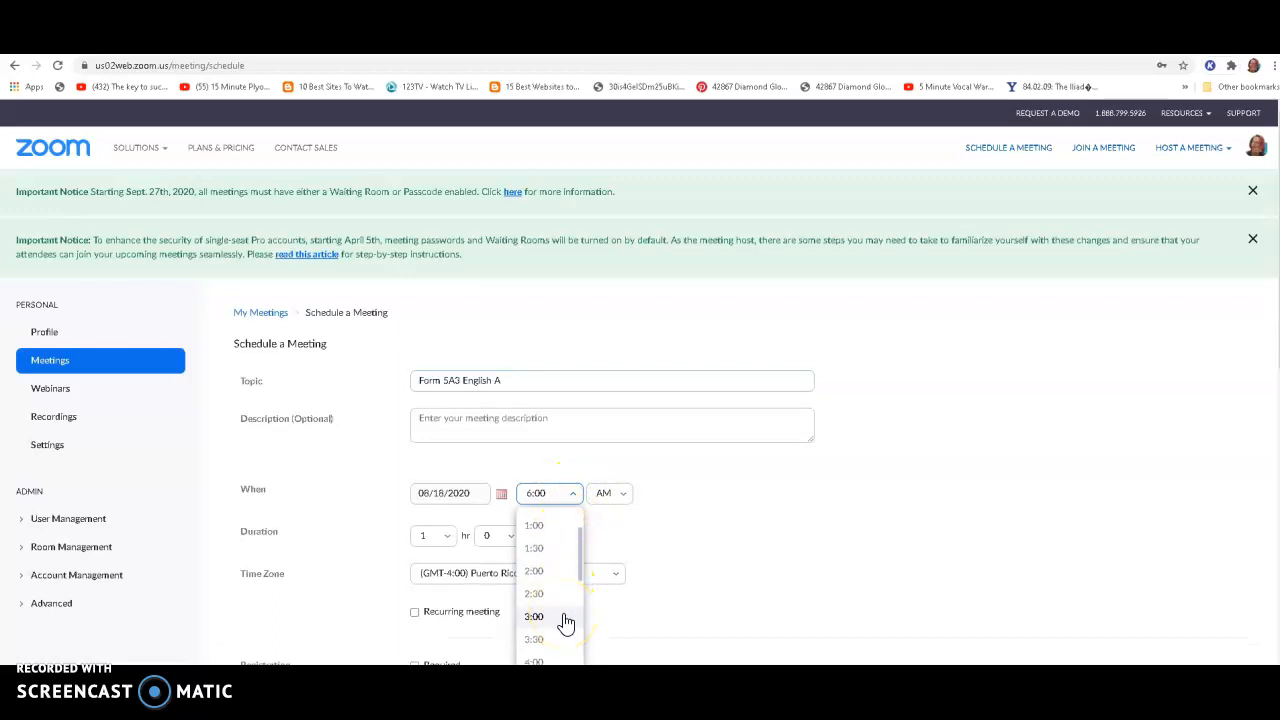
scroll(566, 623, down, 5)
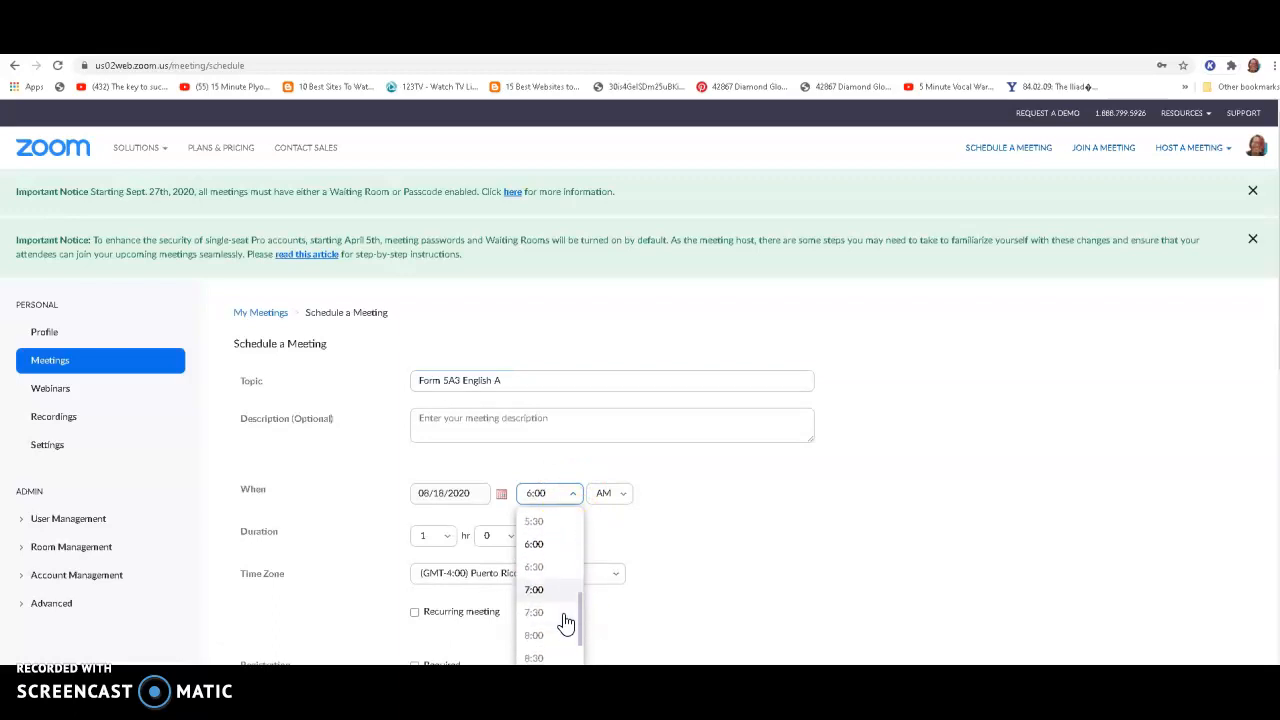
scroll(566, 623, down, 2)
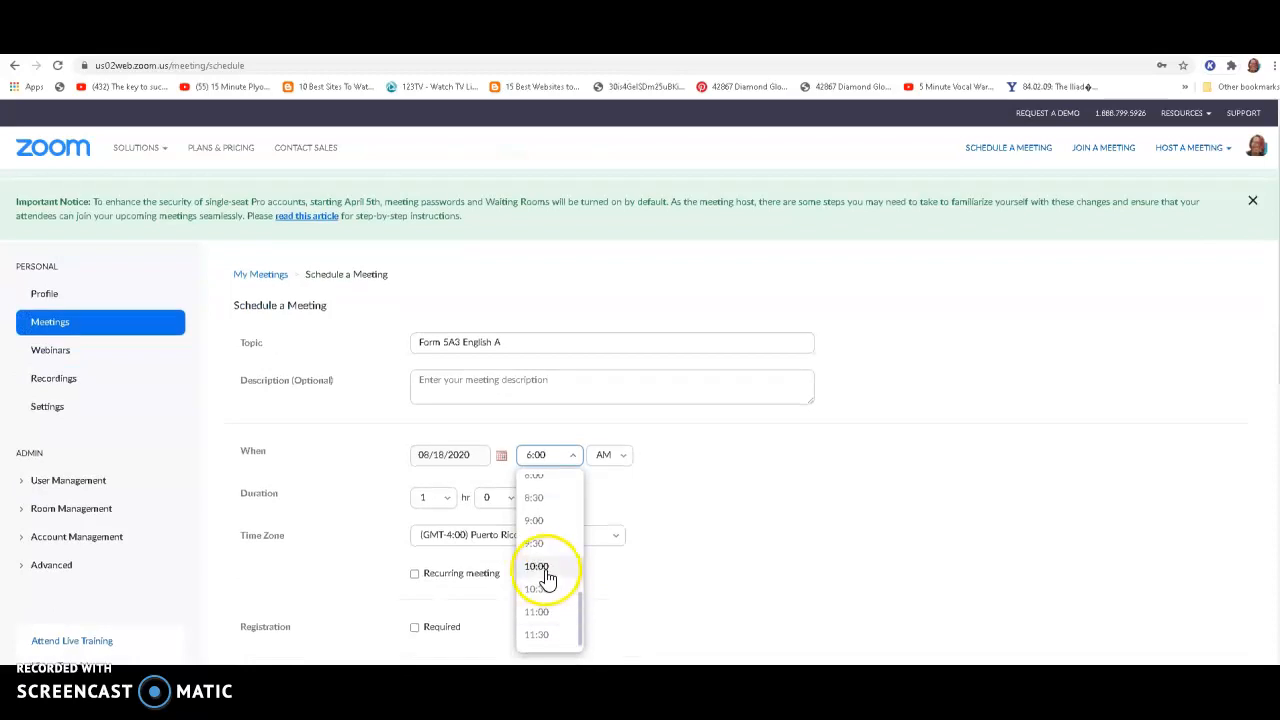
click(545, 568)
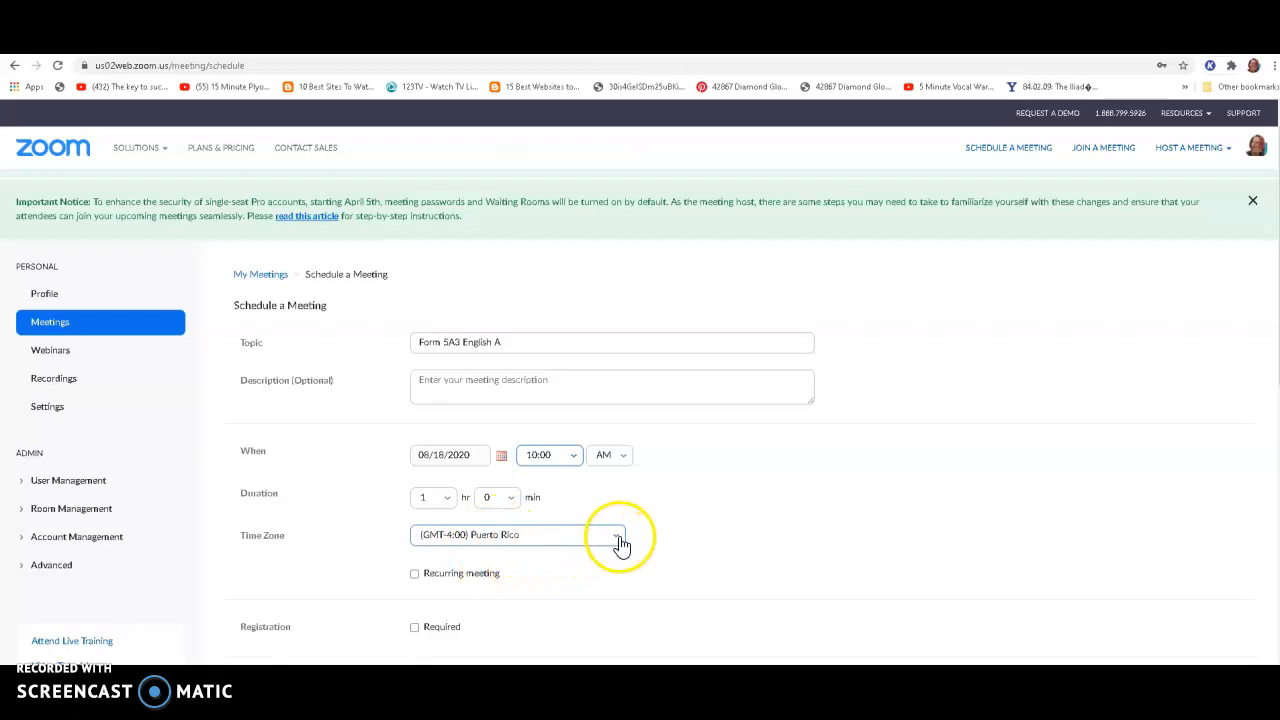
Make the meeting recurring and set its daily recurrence to repeat every 7 days
click(415, 574)
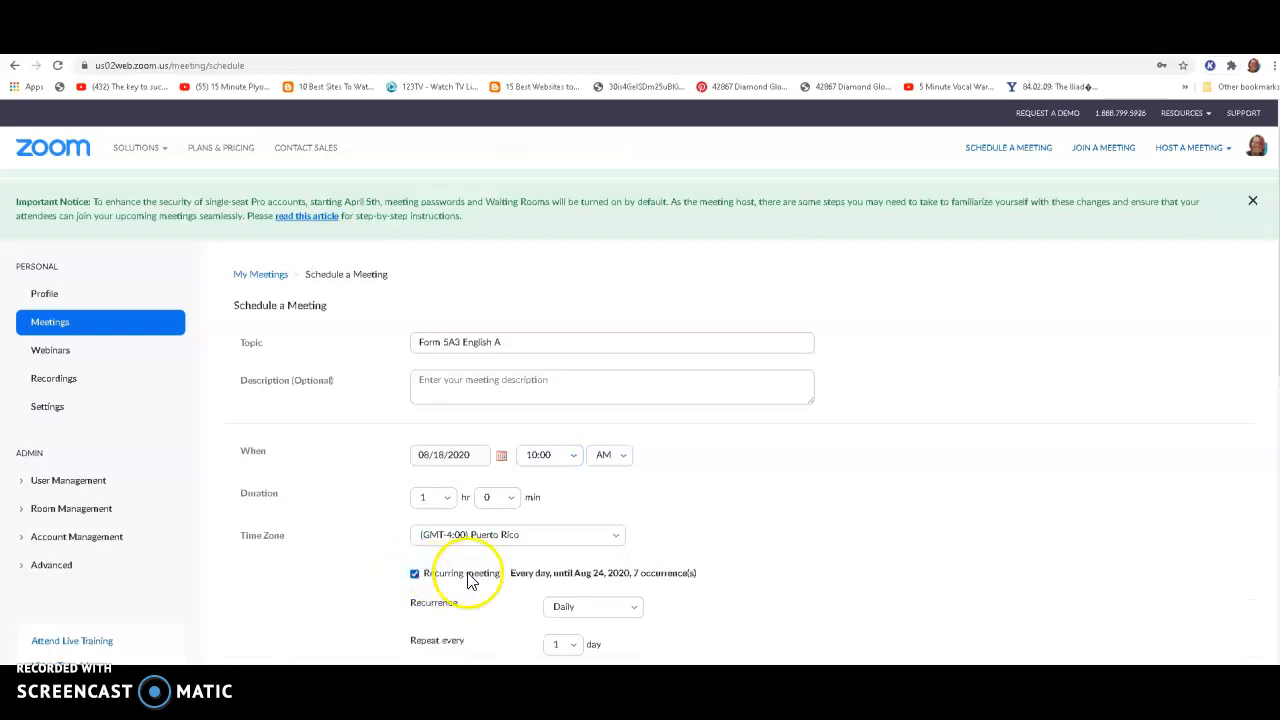
scroll(760, 585, down, 1)
scroll(760, 581, down, 2)
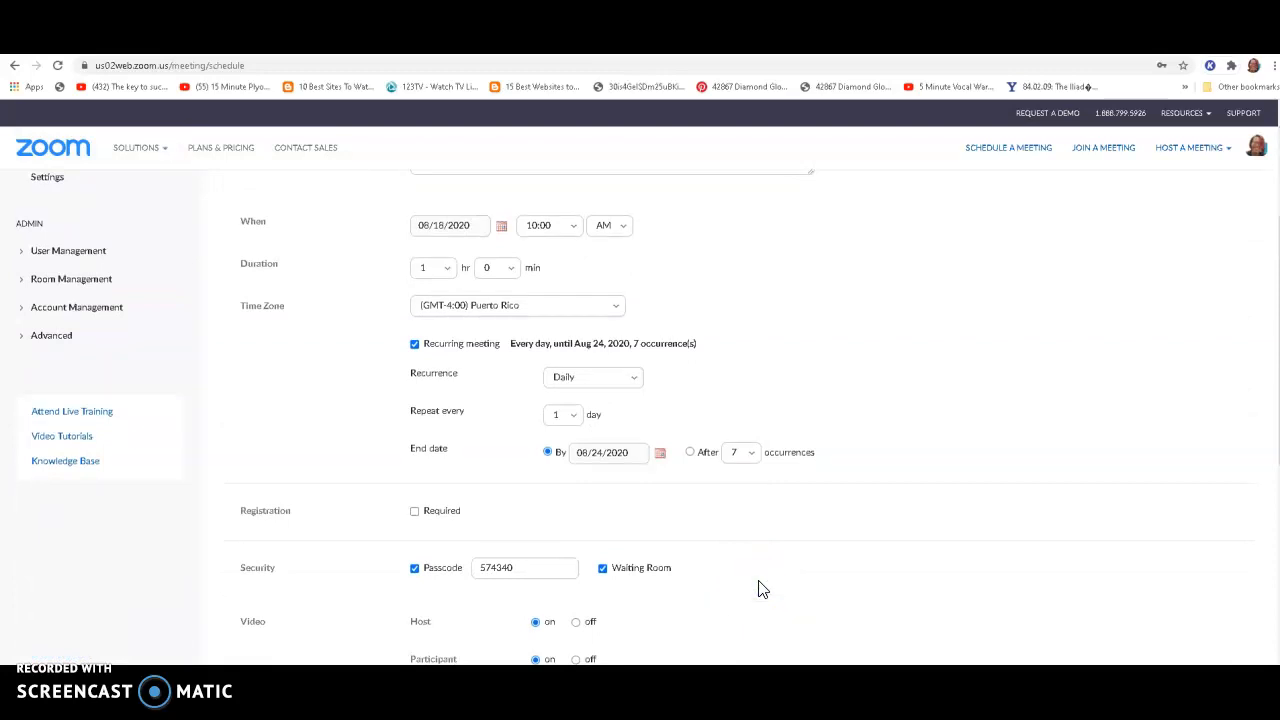
click(577, 424)
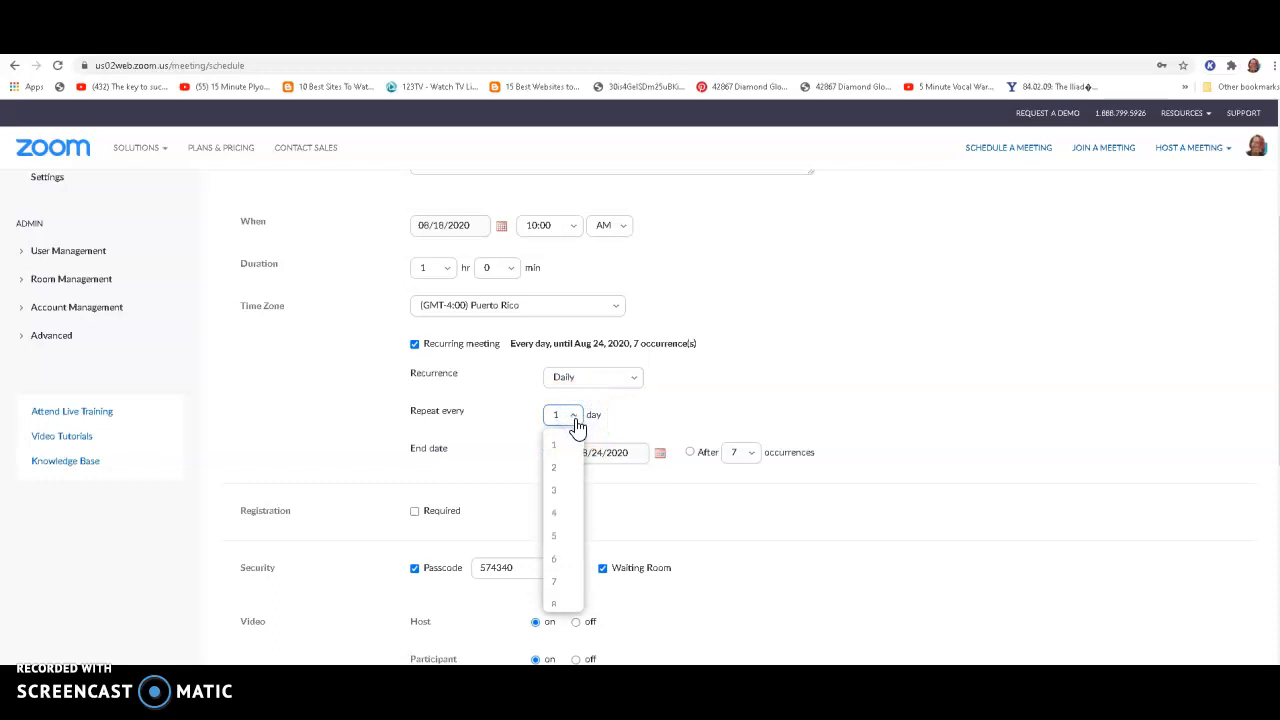
click(560, 583)
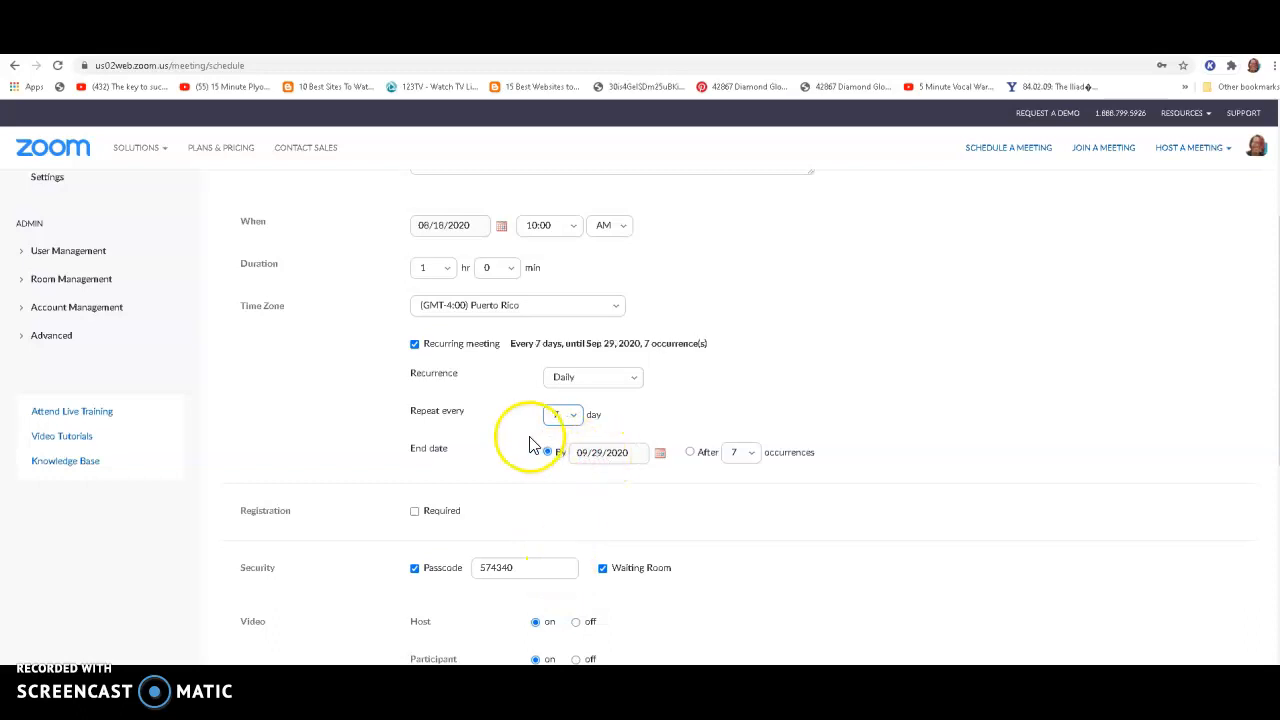
Change the recurrence to Weekly and keep 09/29/2020 as the end date
click(633, 378)
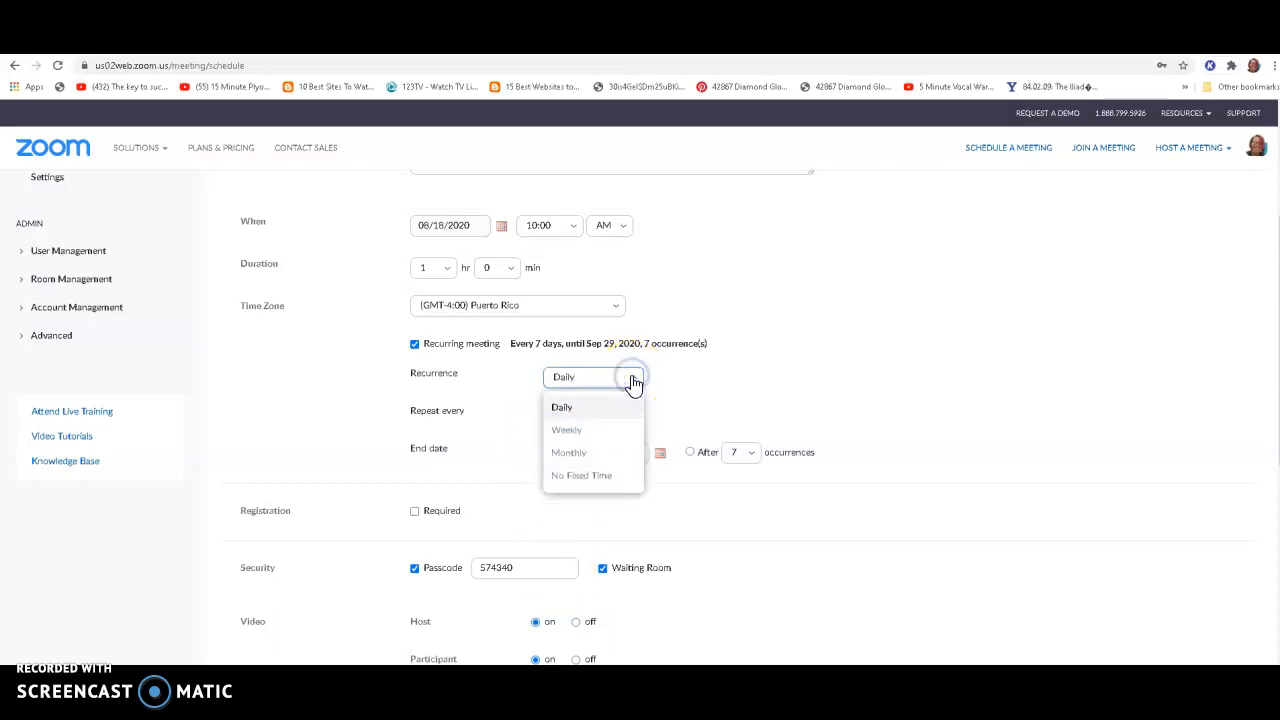
click(609, 438)
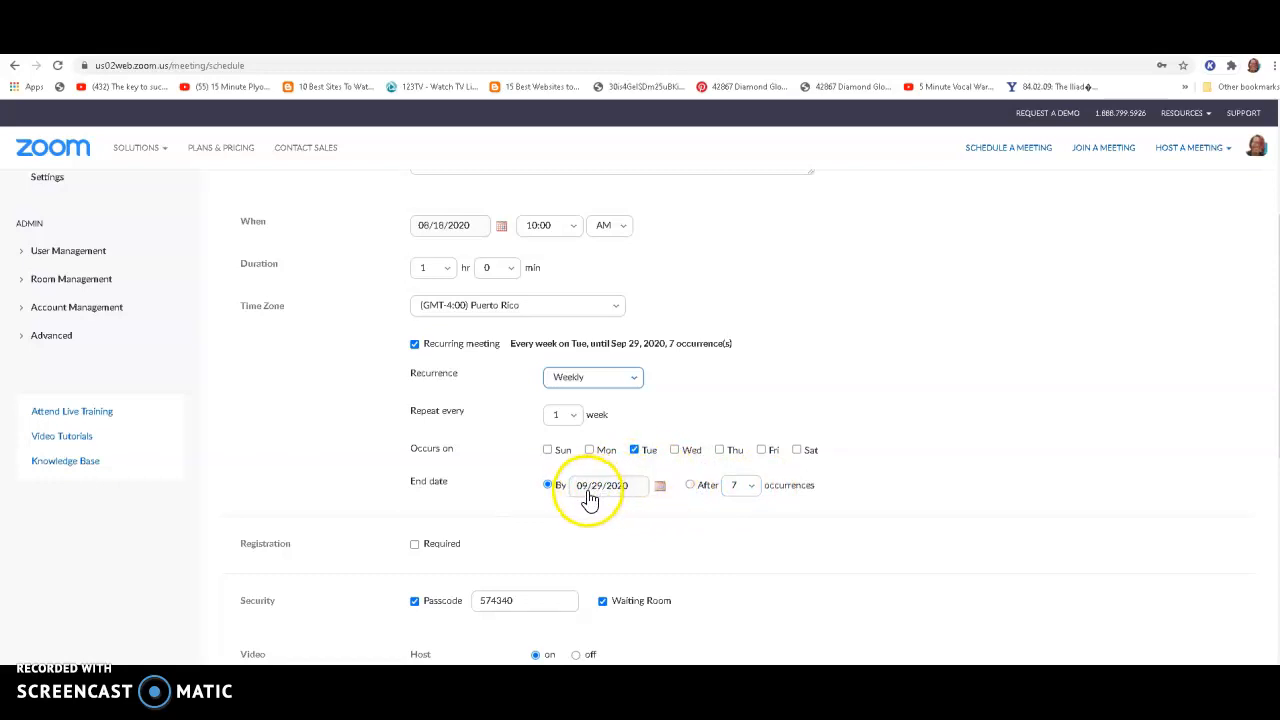
click(660, 486)
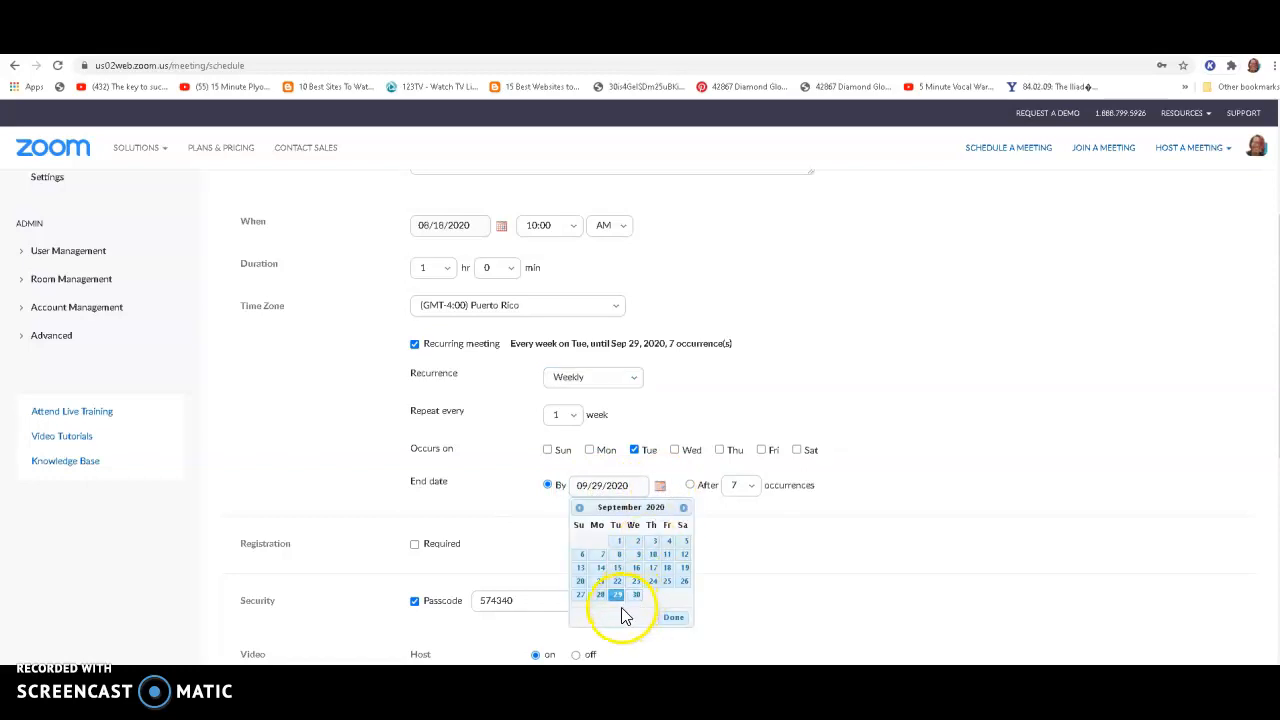
click(674, 619)
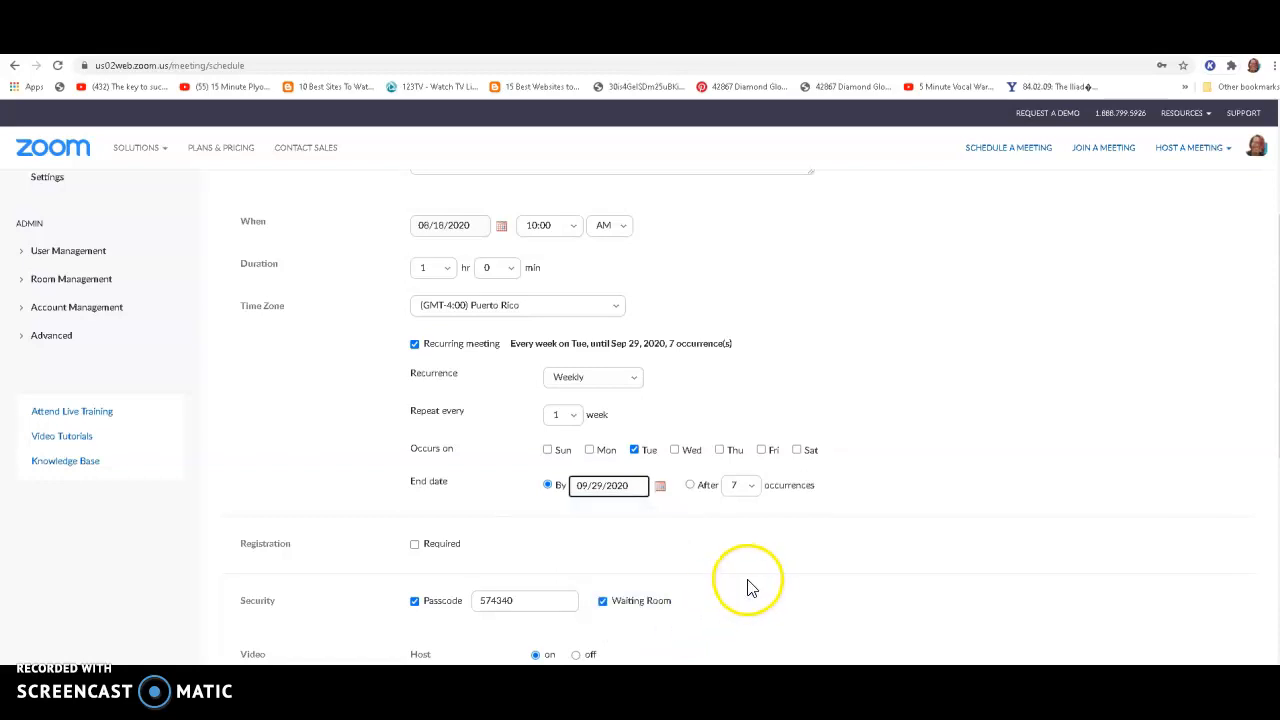
Check the meeting's security, video, audio and meeting options, and save the scheduled meeting
scroll(808, 566, down, 2)
scroll(808, 566, down, 2)
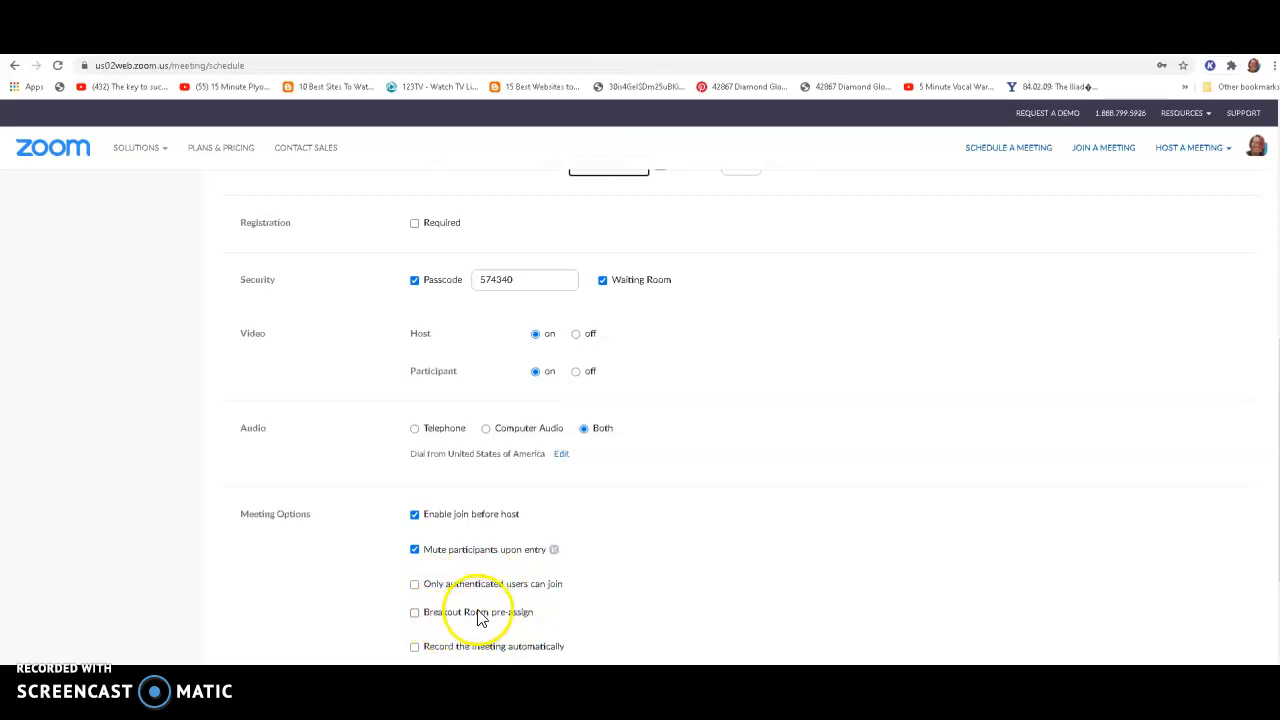
scroll(470, 615, down, 2)
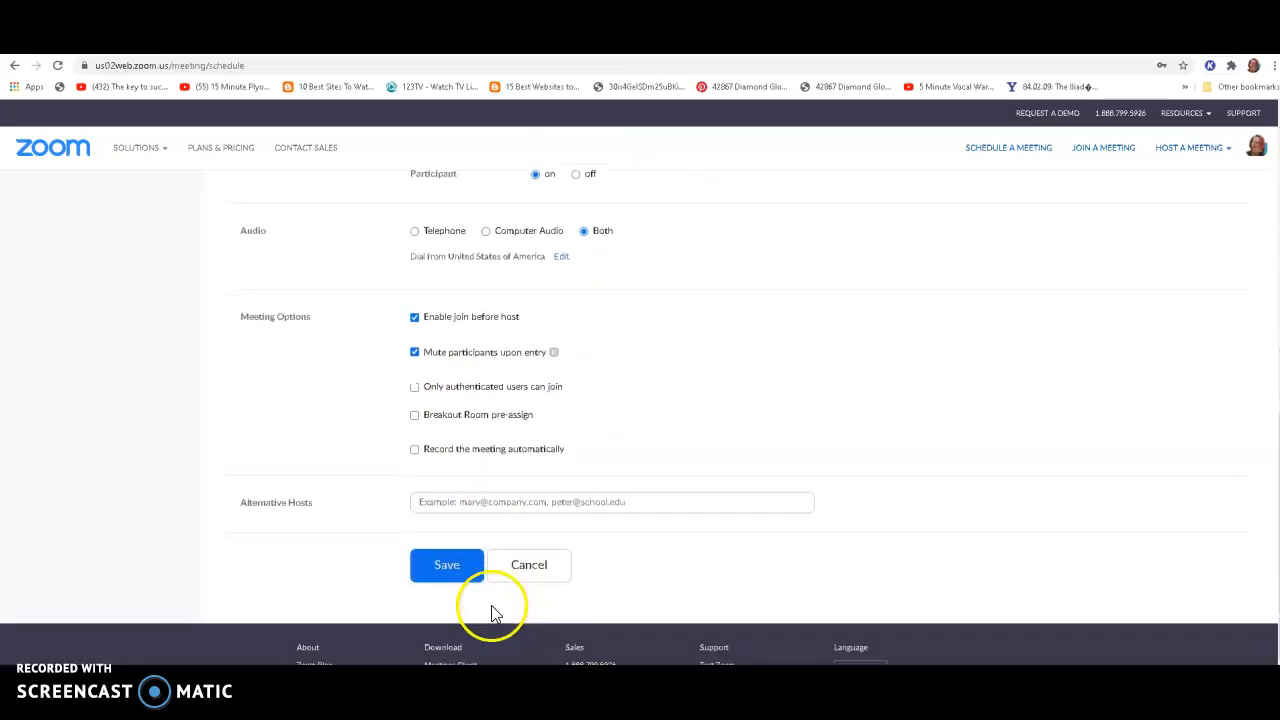
click(448, 570)
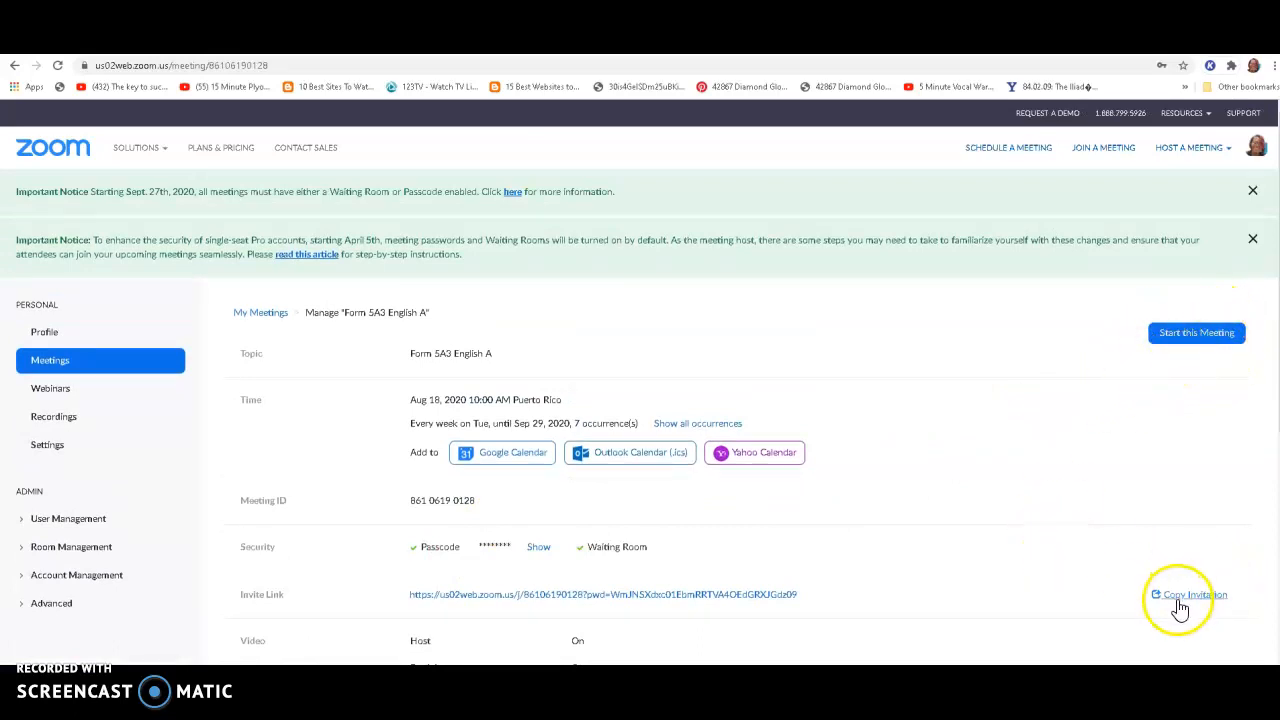
Open the saved meeting's invitation text and copy it to the clipboard
scroll(1008, 572, down, 2)
scroll(1008, 572, down, 2)
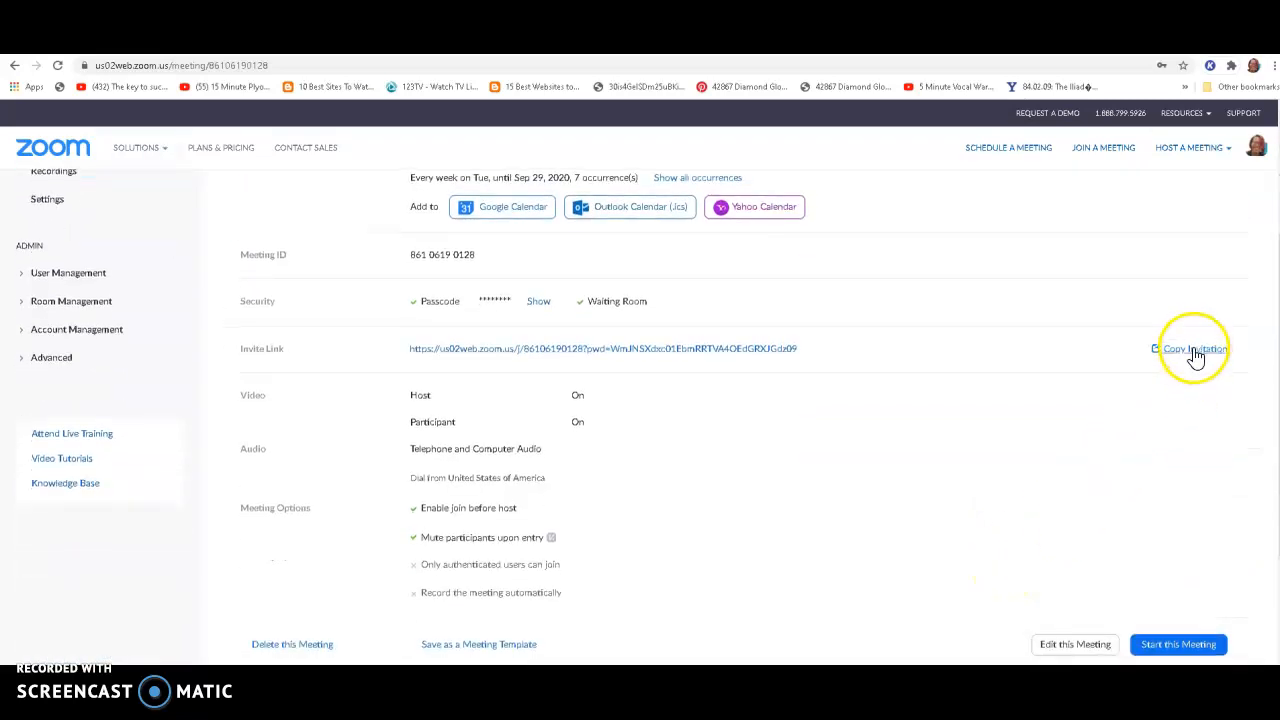
click(1193, 350)
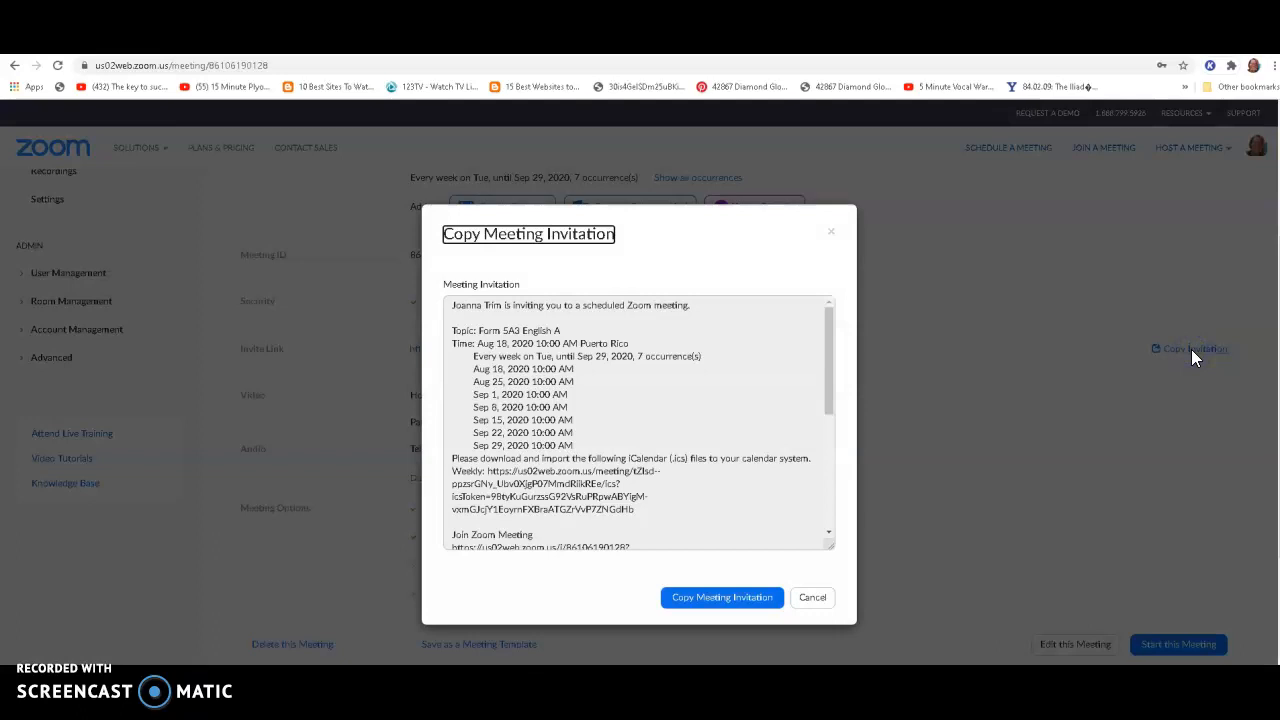
click(703, 600)
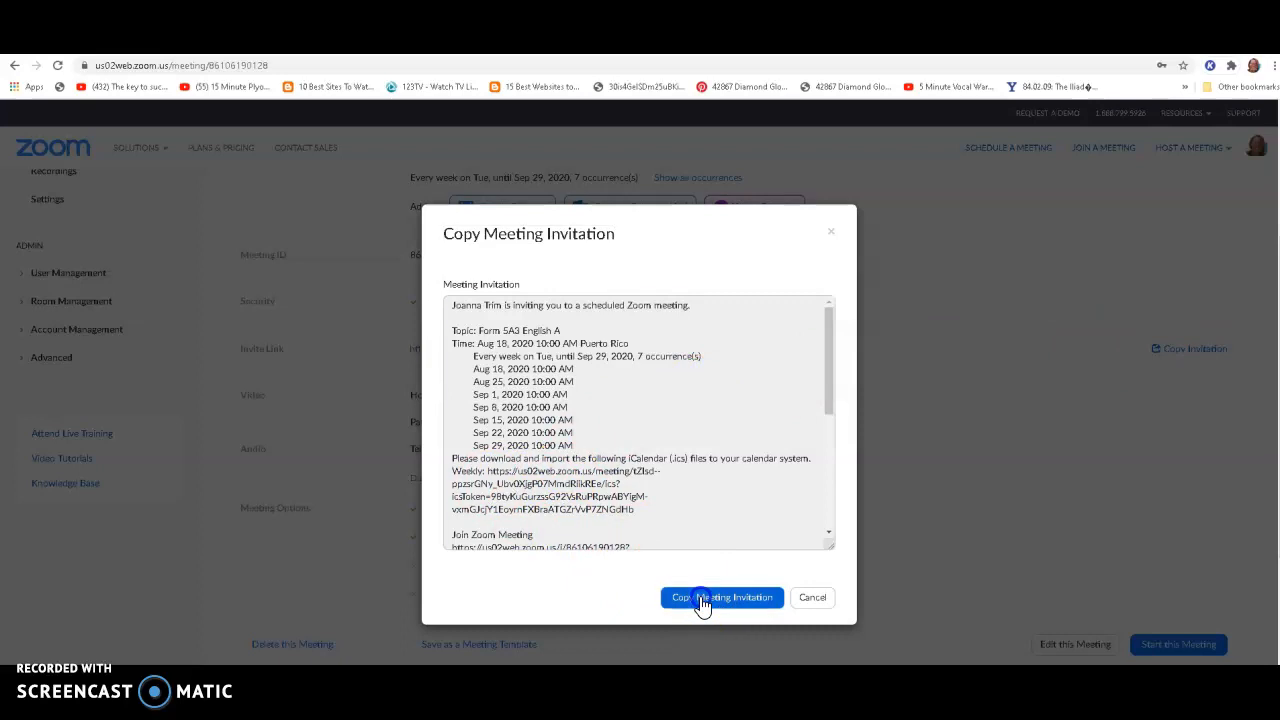